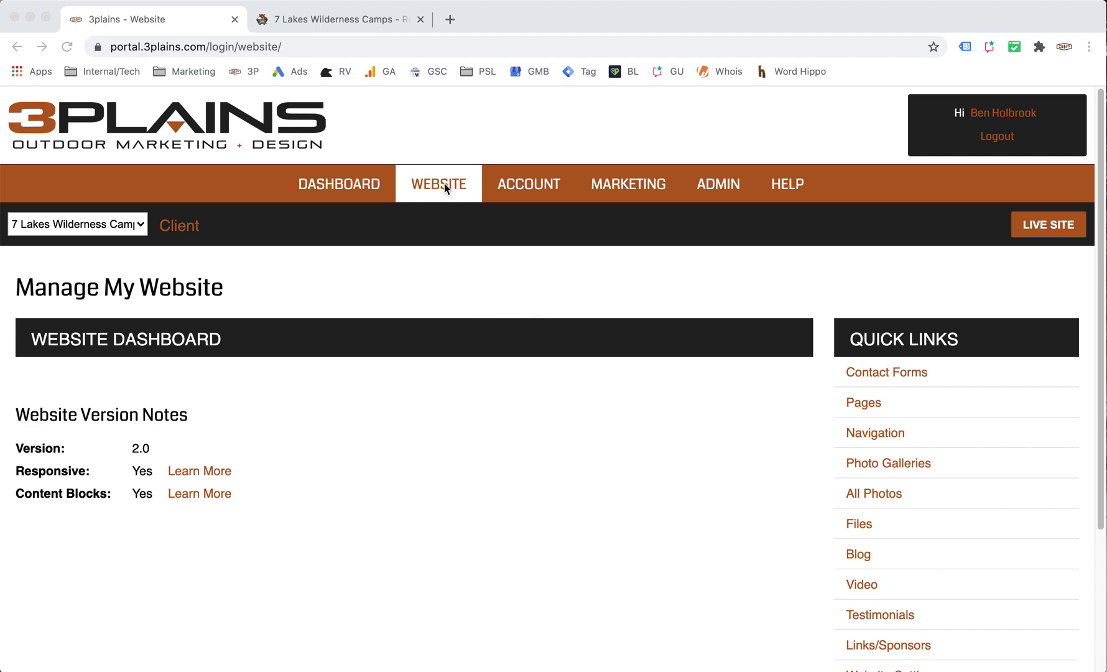
# Open the list of website pages for 7 Lakes Wilderness Camps and look through its entries
pyautogui.moveTo(443, 186)
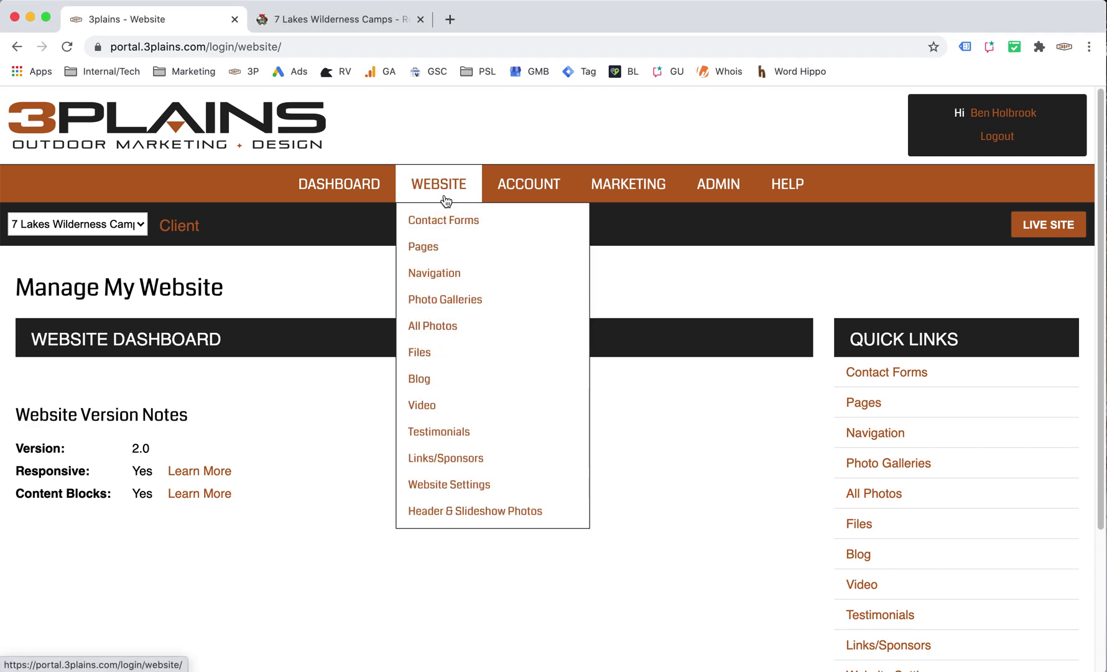
pyautogui.click(433, 249)
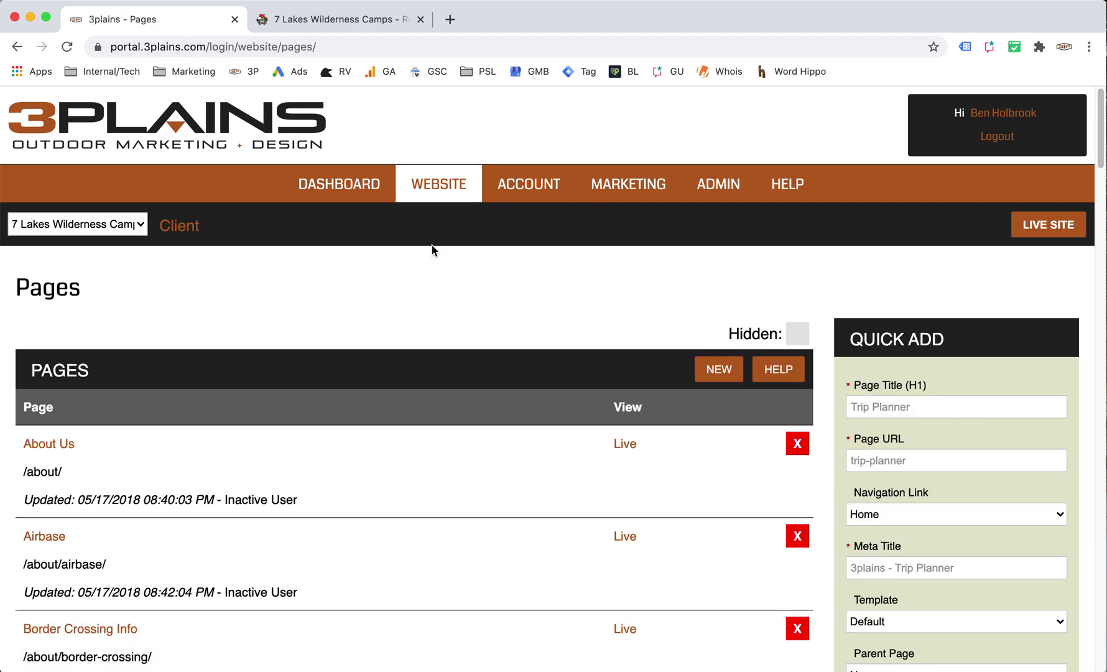
pyautogui.scroll(-3, 447, 460)
pyautogui.scroll(-3, 398, 461)
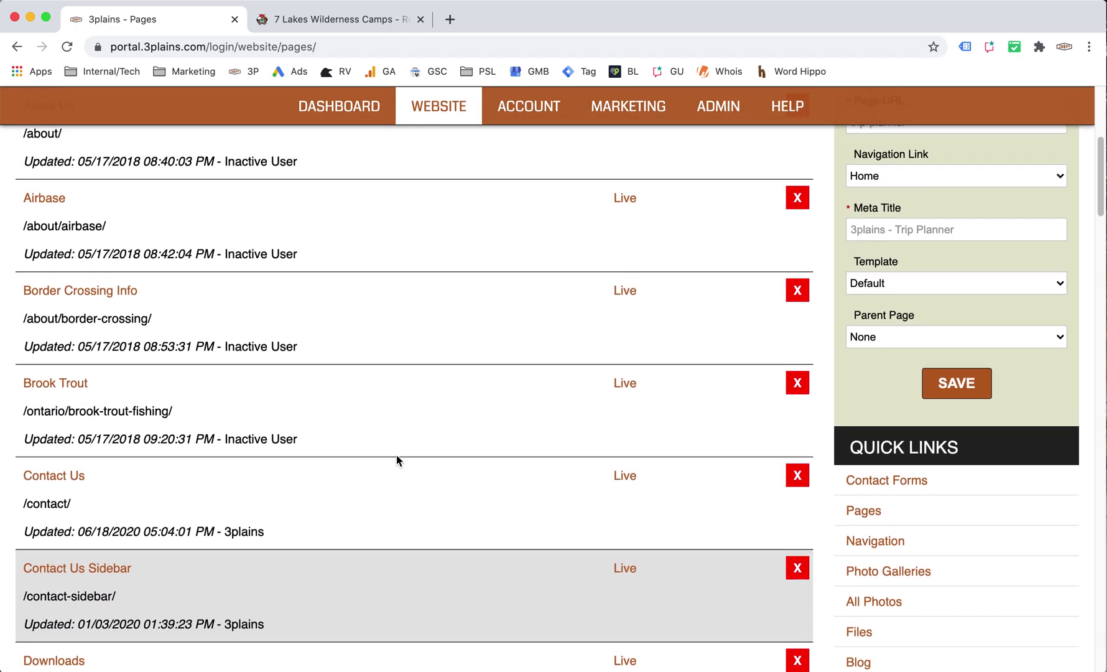
pyautogui.scroll(6, 396, 455)
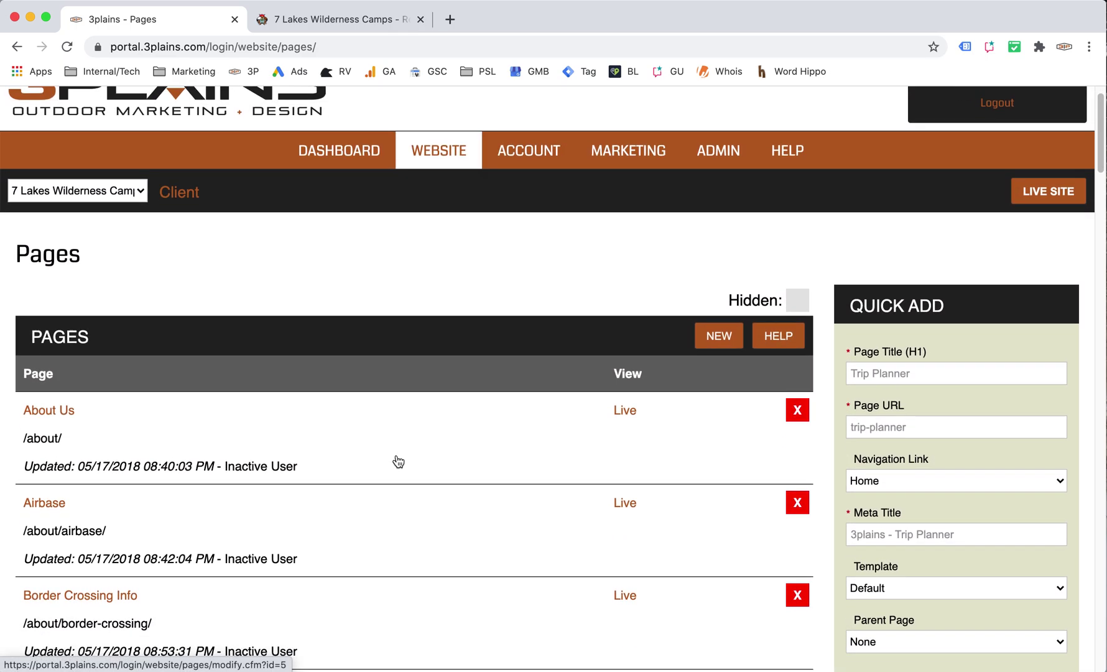
pyautogui.scroll(-1, 397, 459)
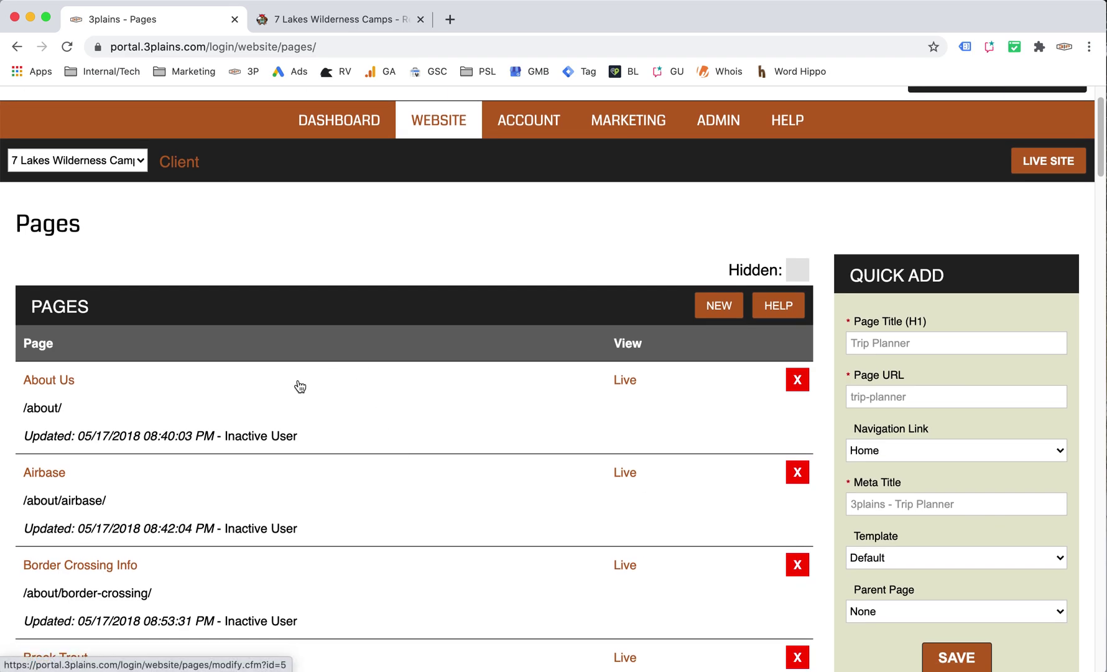
# View the live 7 Lakes Wilderness Camps homepage and return to the portal's list of pages
pyautogui.click(333, 21)
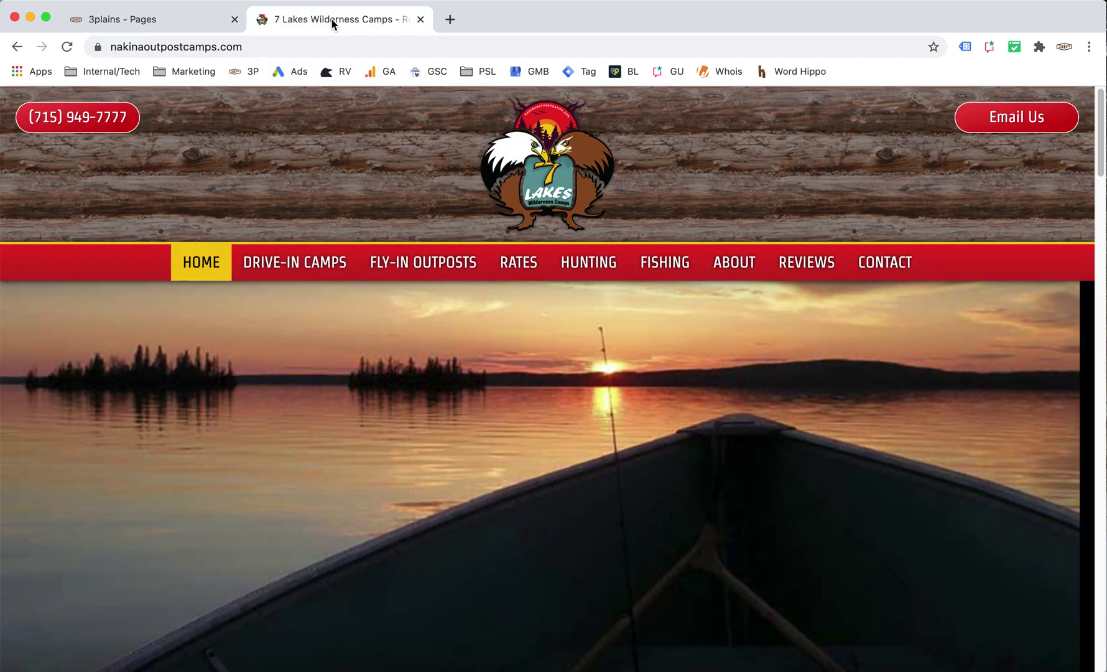
pyautogui.click(189, 20)
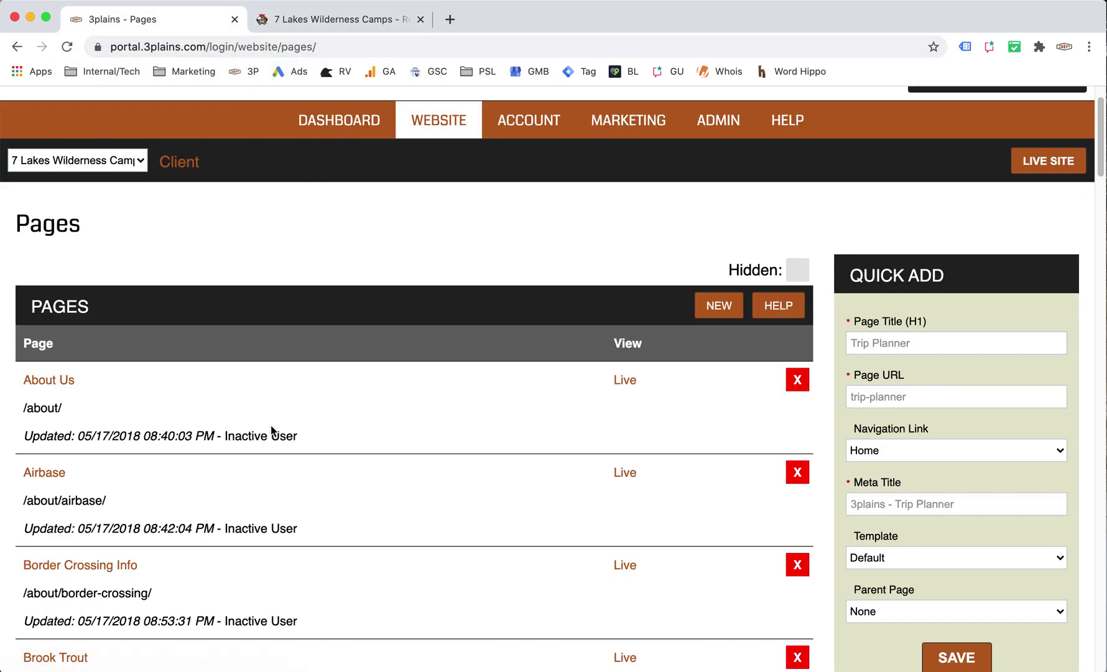
pyautogui.scroll(-2, 276, 425)
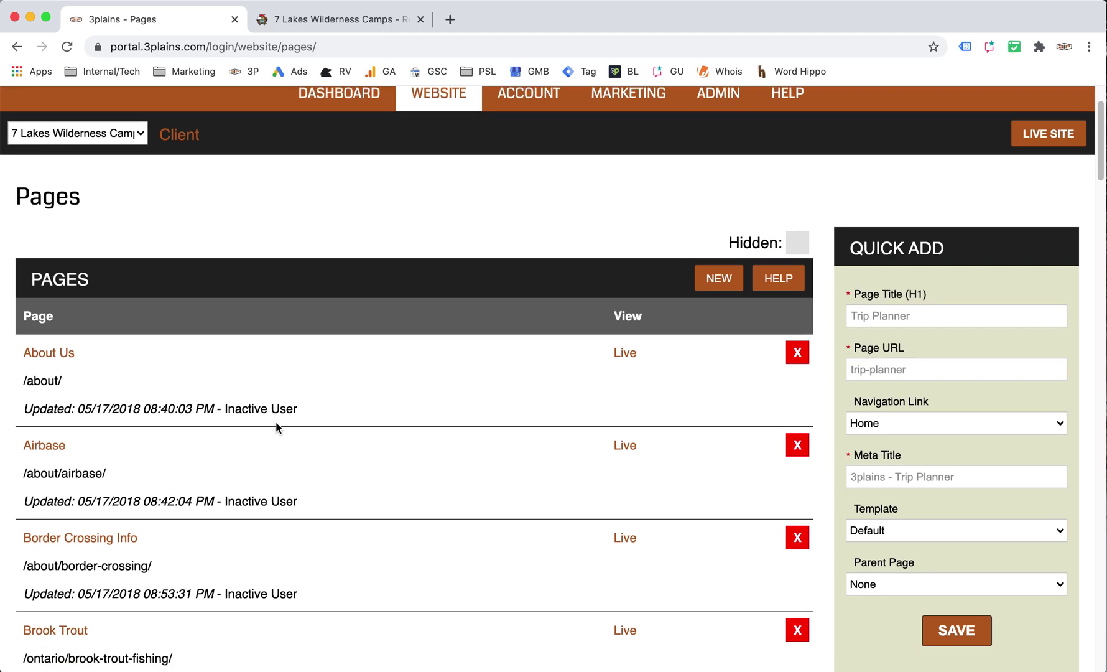
# Open the live version of the About Us page from the page list and close the older live homepage tab
pyautogui.click(621, 341)
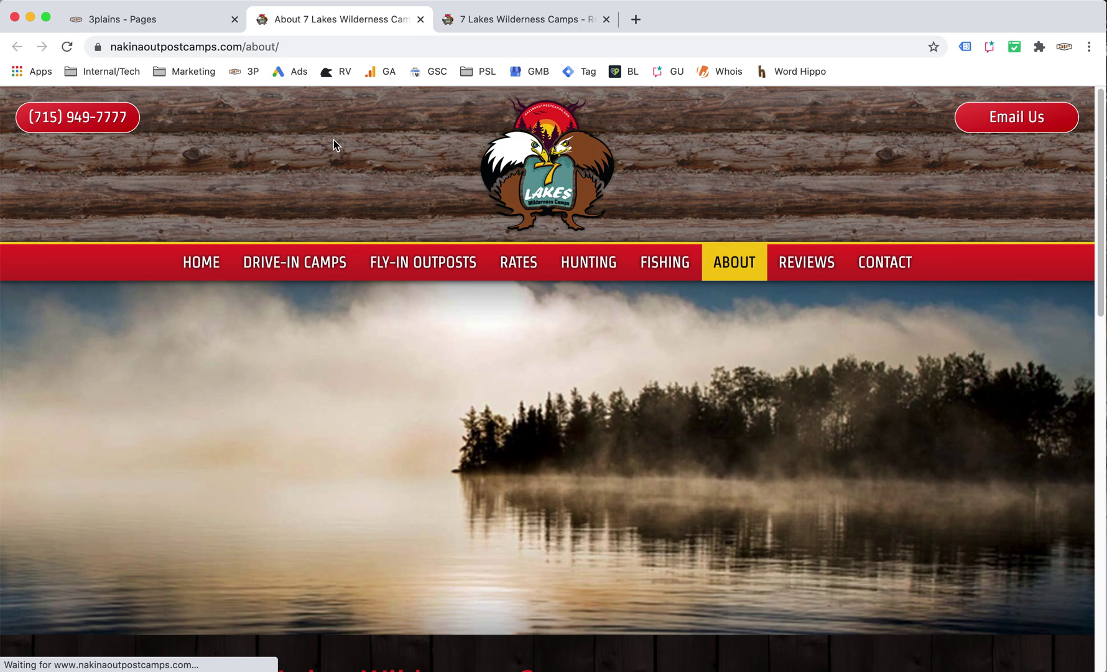
pyautogui.scroll(-1, 303, 317)
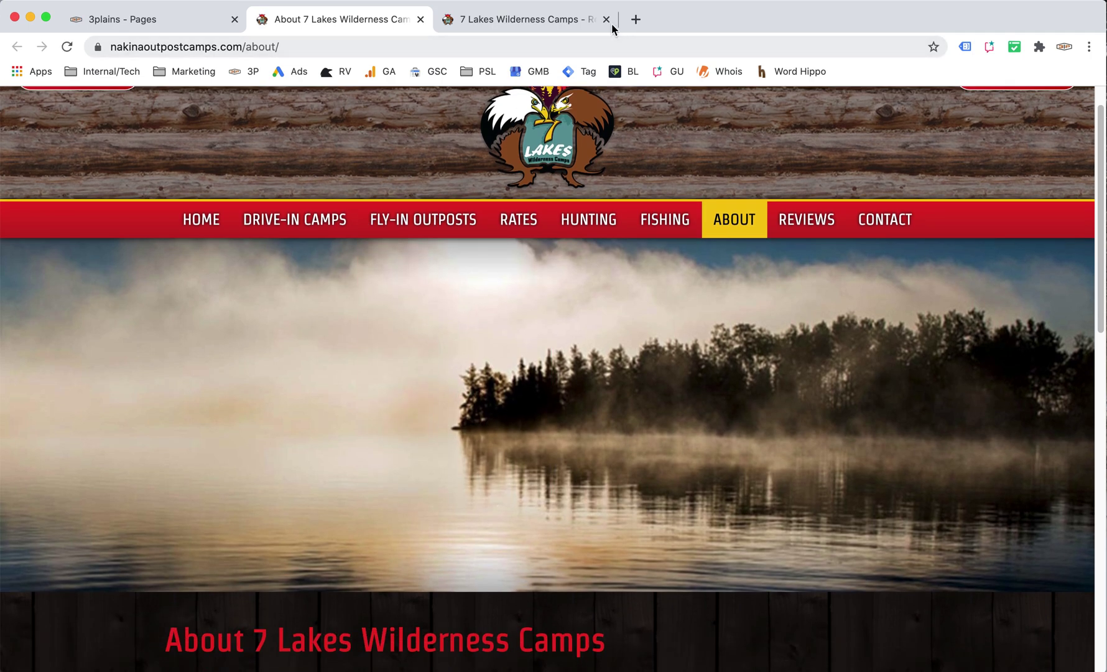
pyautogui.click(607, 19)
pyautogui.scroll(1, 419, 178)
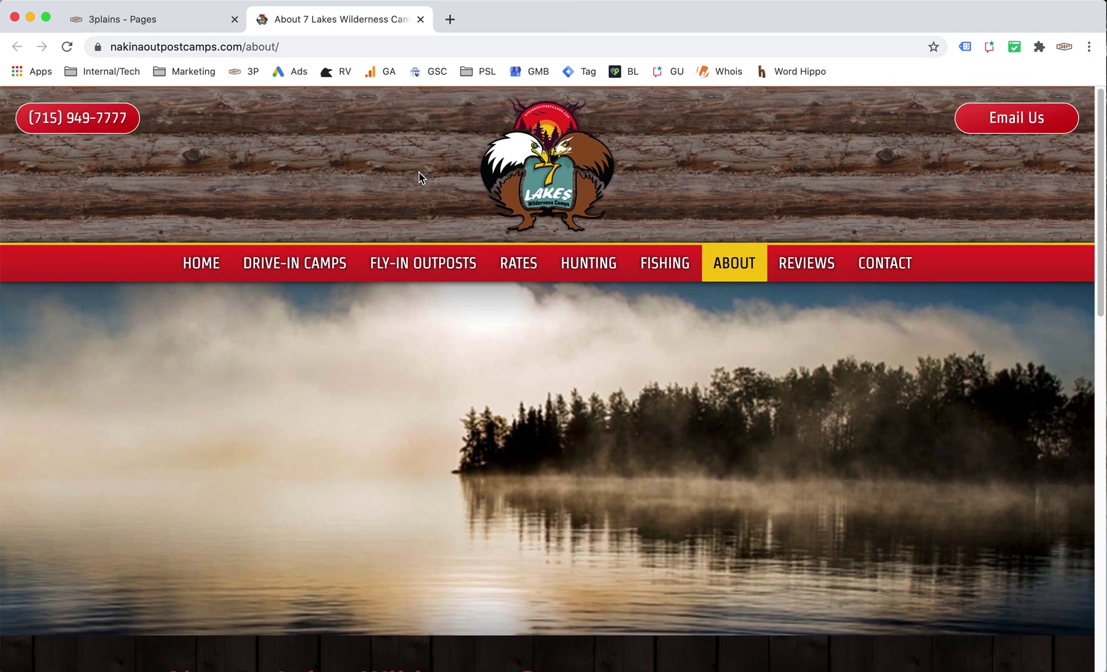
# Switch the live site from the About page to its homepage and look over the slideshow and welcome area
pyautogui.click(206, 22)
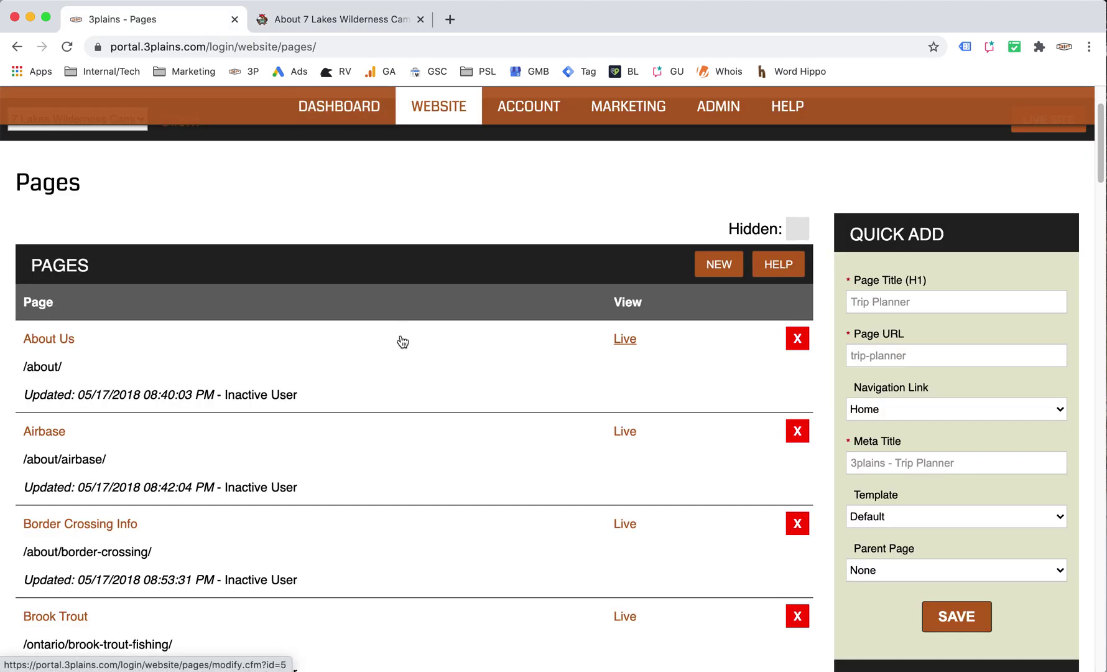
pyautogui.scroll(-4, 400, 341)
pyautogui.click(359, 25)
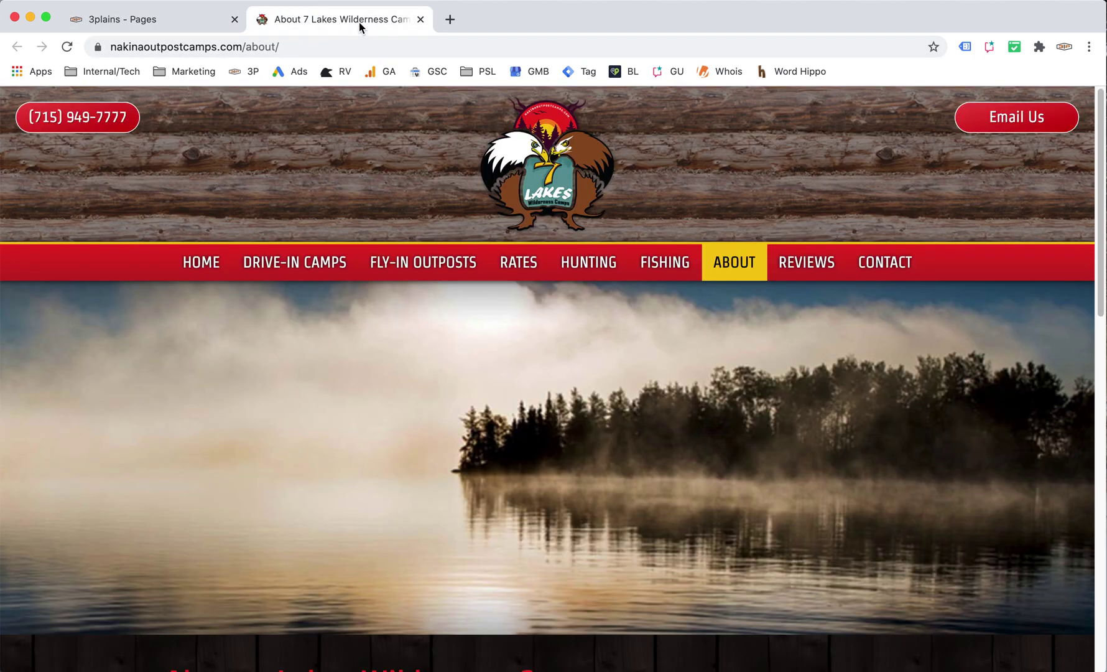
pyautogui.click(191, 262)
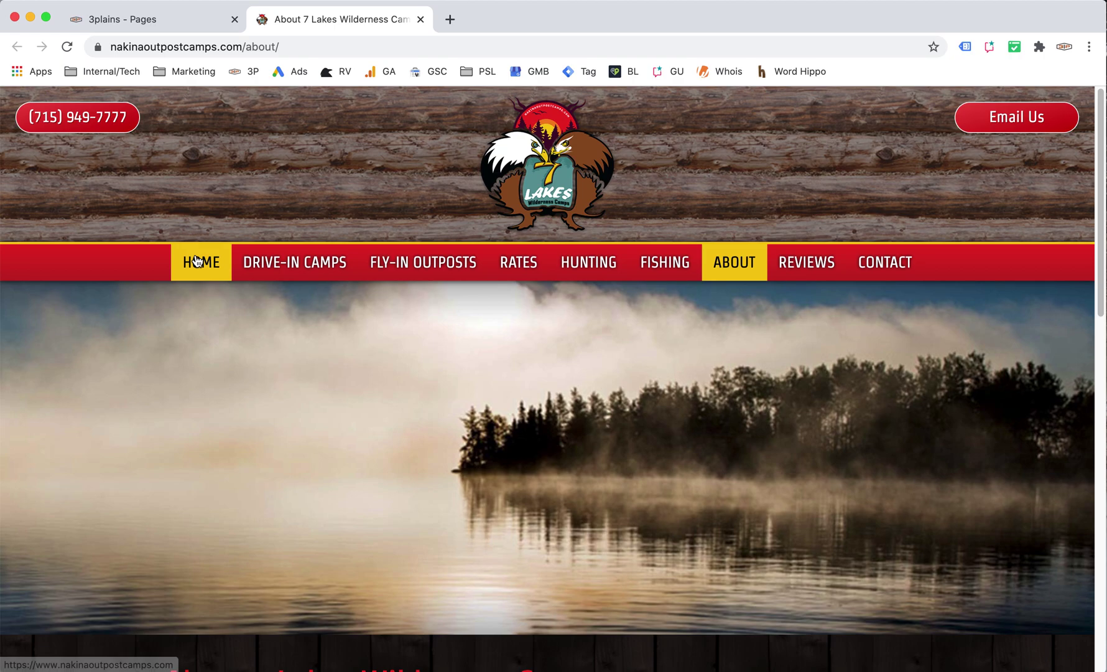
pyautogui.scroll(-3, 415, 380)
pyautogui.scroll(-3, 417, 387)
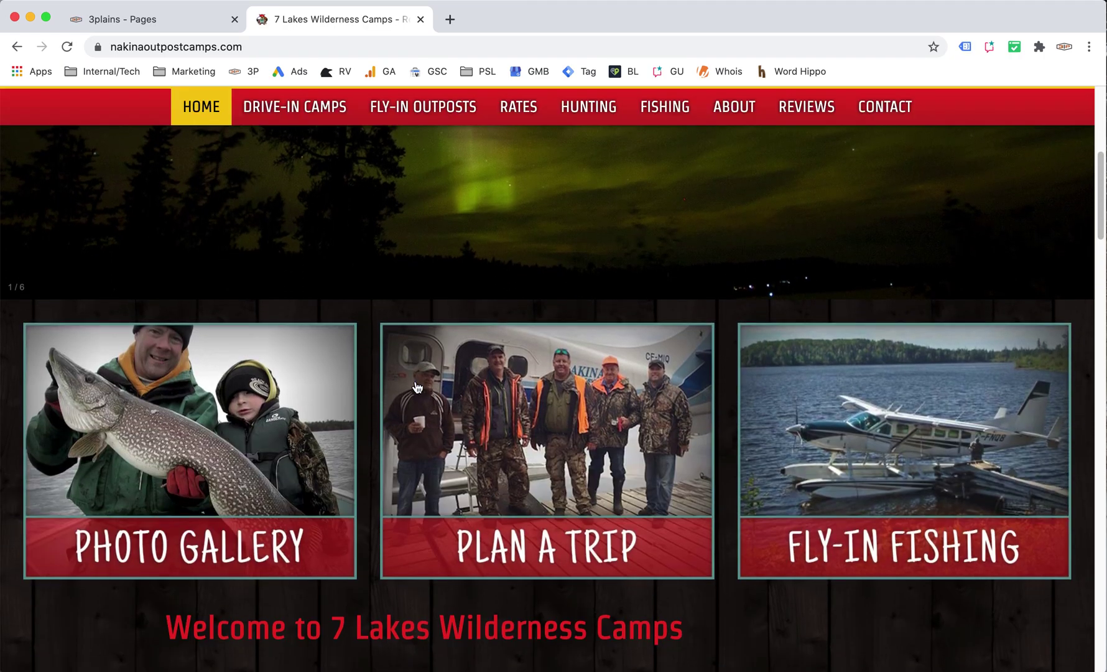
pyautogui.scroll(2, 292, 177)
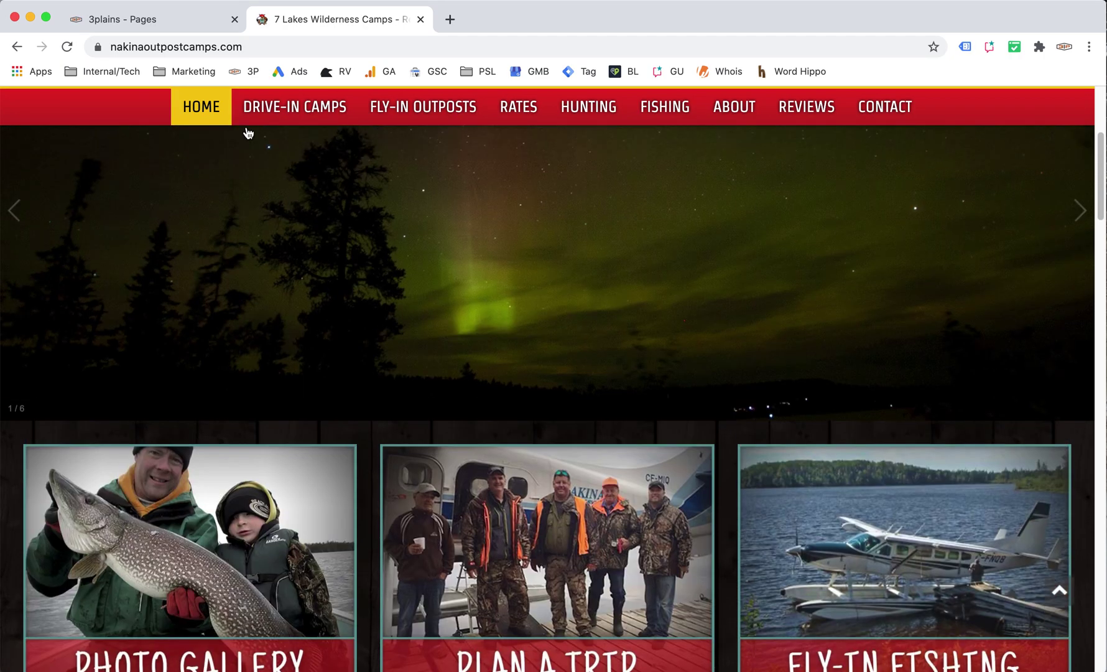
# Find the Homepage entry in the portal's page list and open it for editing
pyautogui.click(191, 23)
pyautogui.scroll(-5, 269, 311)
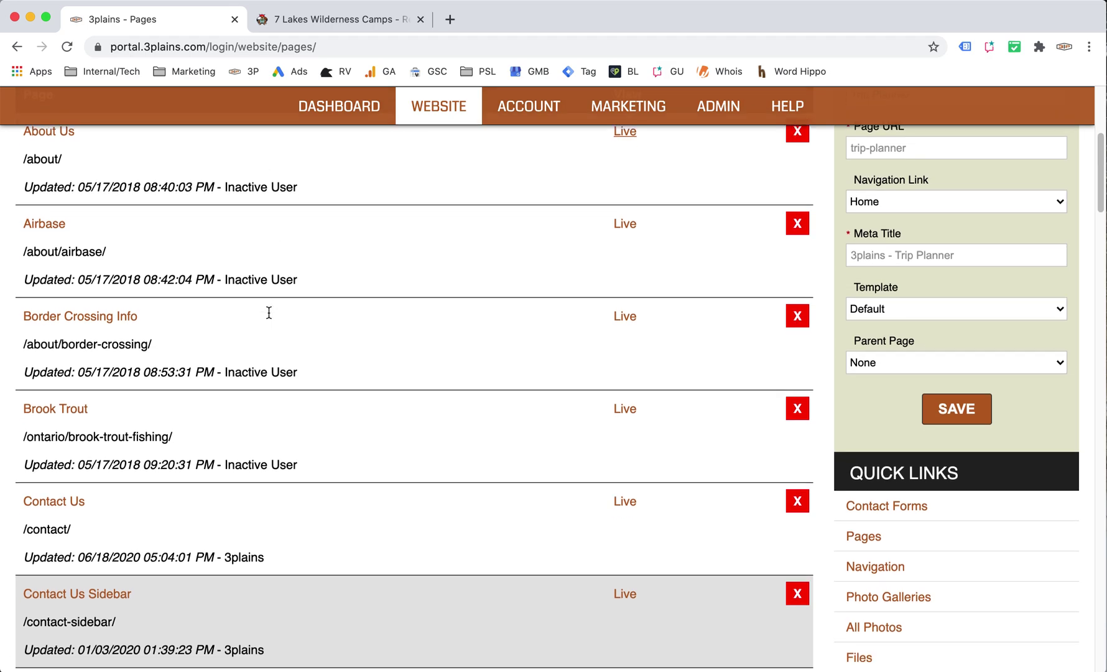
pyautogui.scroll(-9, 269, 314)
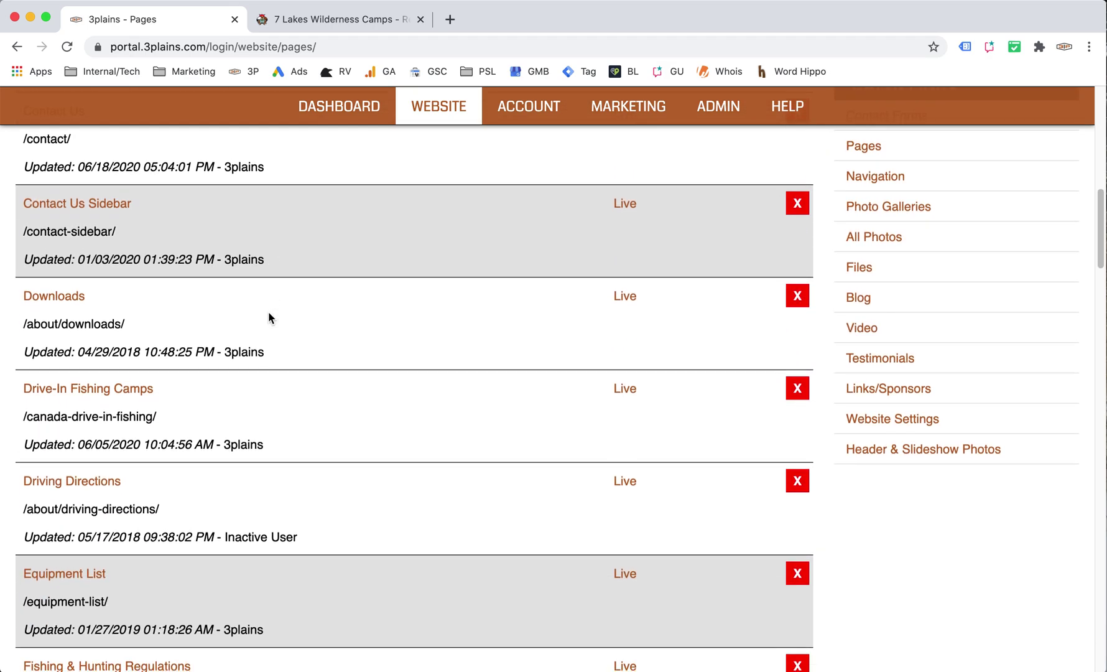
pyautogui.scroll(-4, 269, 312)
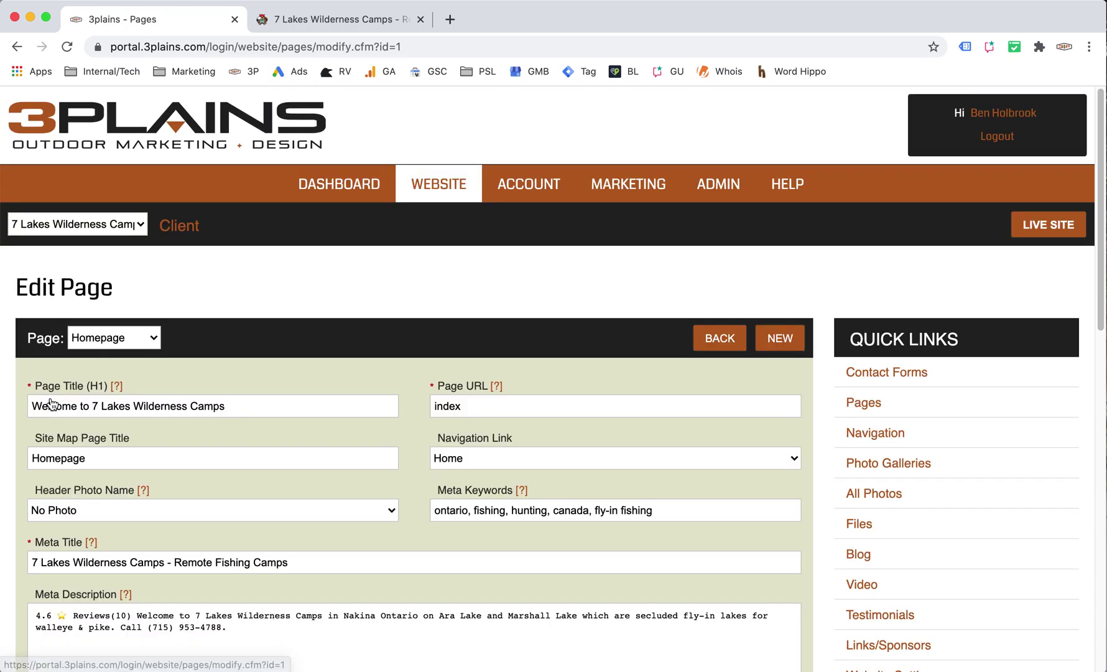
# Examine the Homepage's title, meta and template settings and its list of content blocks
pyautogui.scroll(-3, 299, 485)
pyautogui.scroll(-2, 299, 484)
pyautogui.scroll(2, 299, 485)
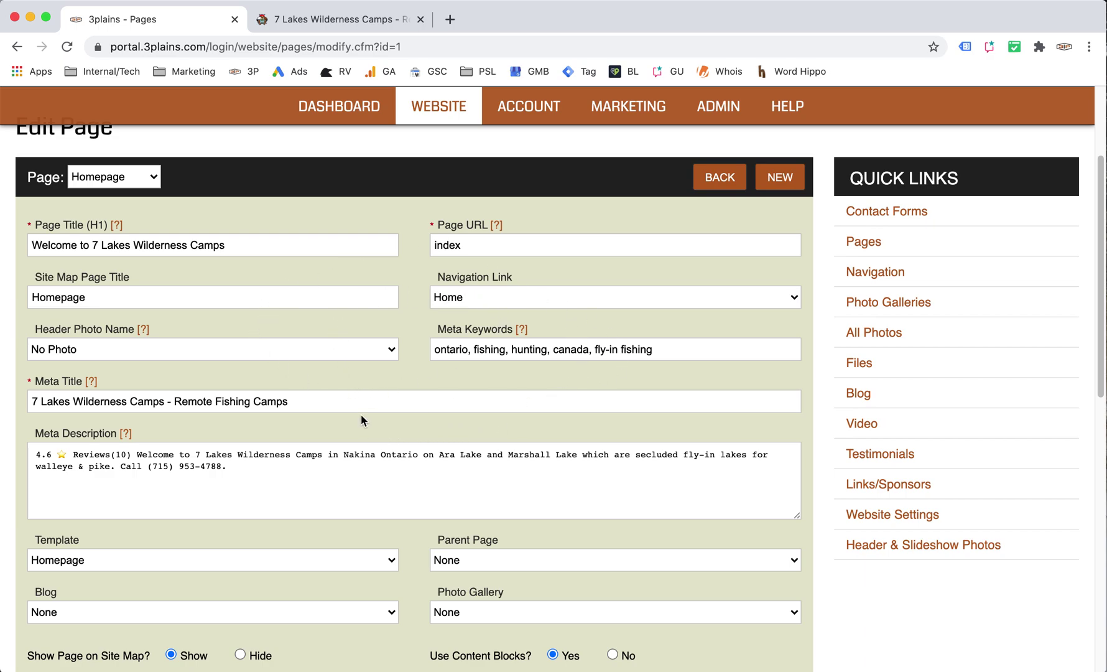
pyautogui.scroll(-1, 360, 421)
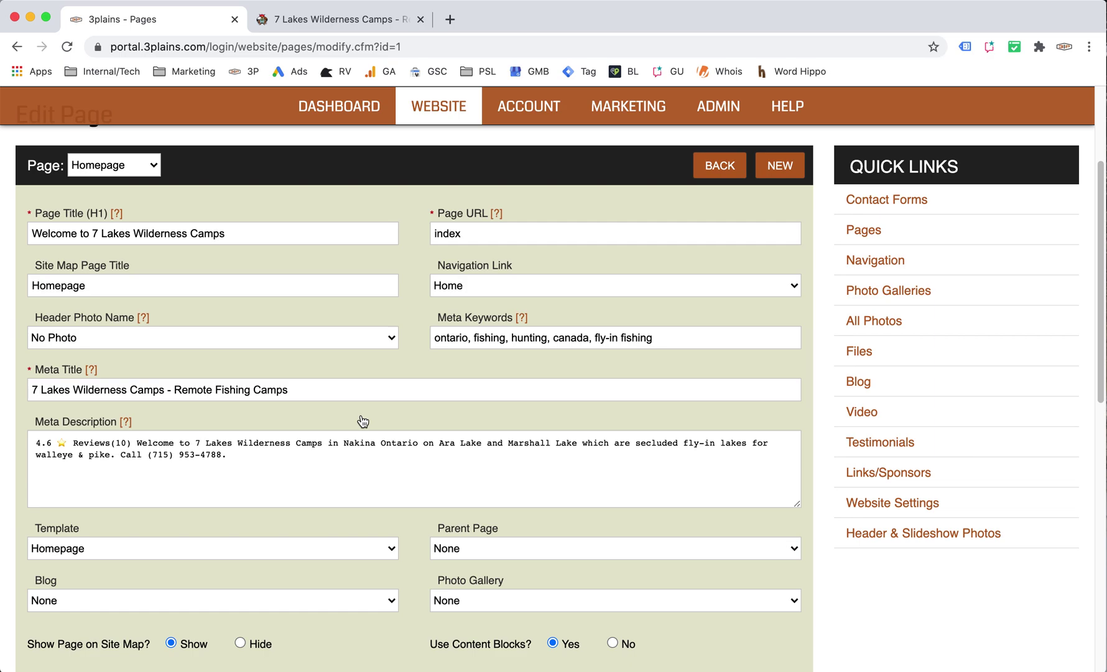
pyautogui.scroll(2, 363, 422)
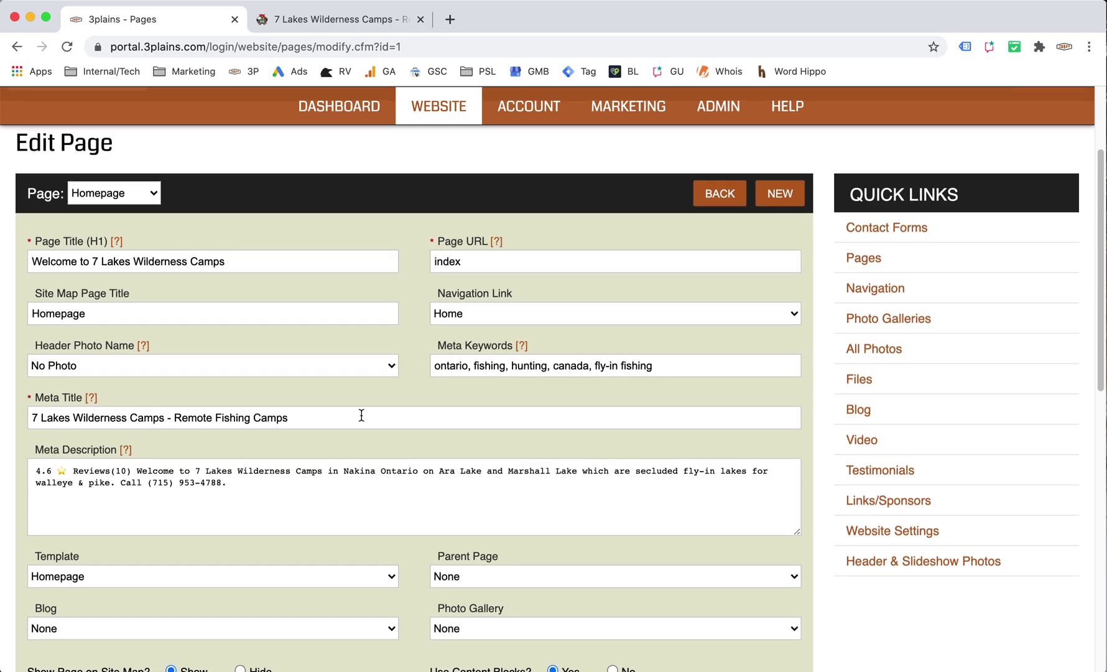
pyautogui.scroll(-2, 434, 415)
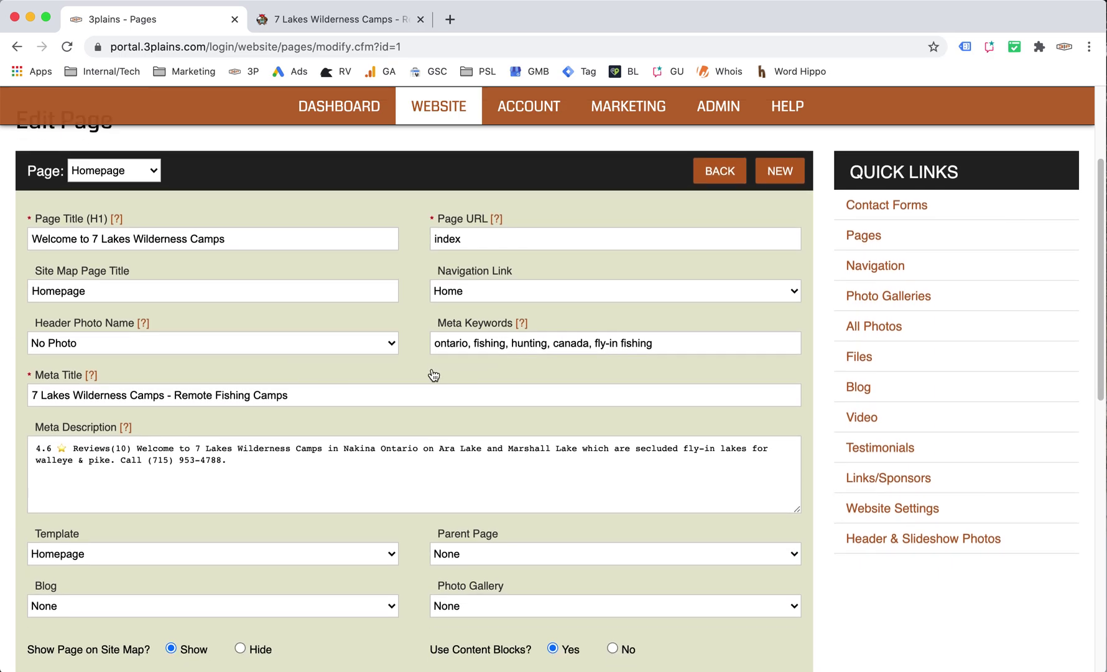
pyautogui.scroll(-5, 358, 405)
pyautogui.scroll(-10, 357, 404)
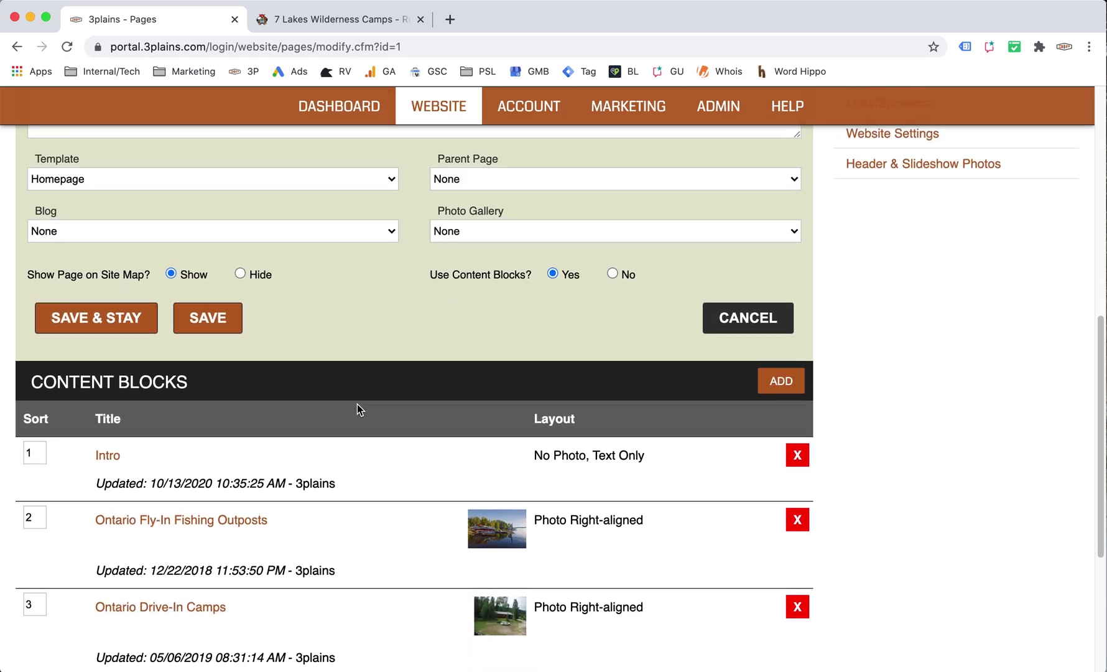
pyautogui.scroll(-1, 357, 404)
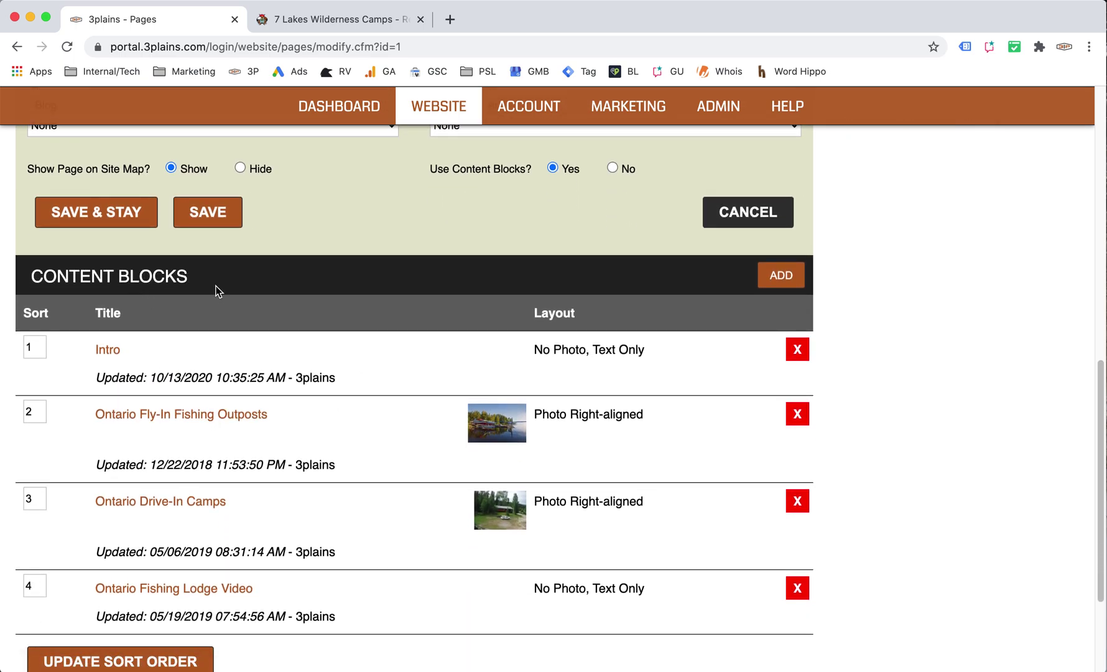
pyautogui.scroll(-1, 284, 353)
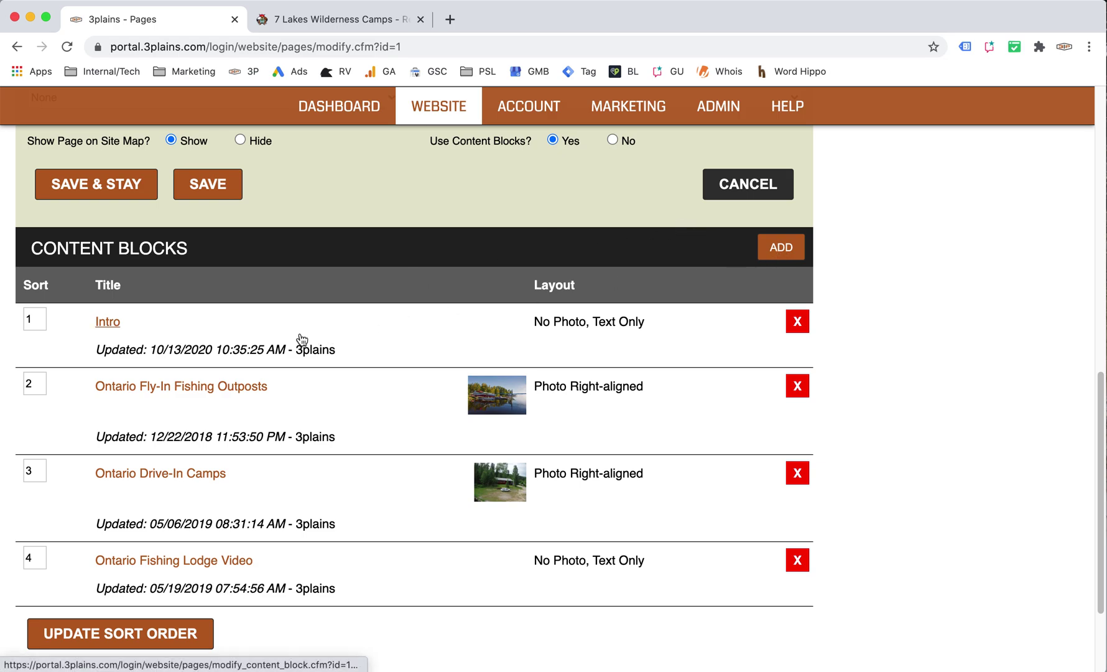
# Examine the welcome text and the fly-in outposts section on the live homepage
pyautogui.click(332, 19)
pyautogui.scroll(-8, 234, 400)
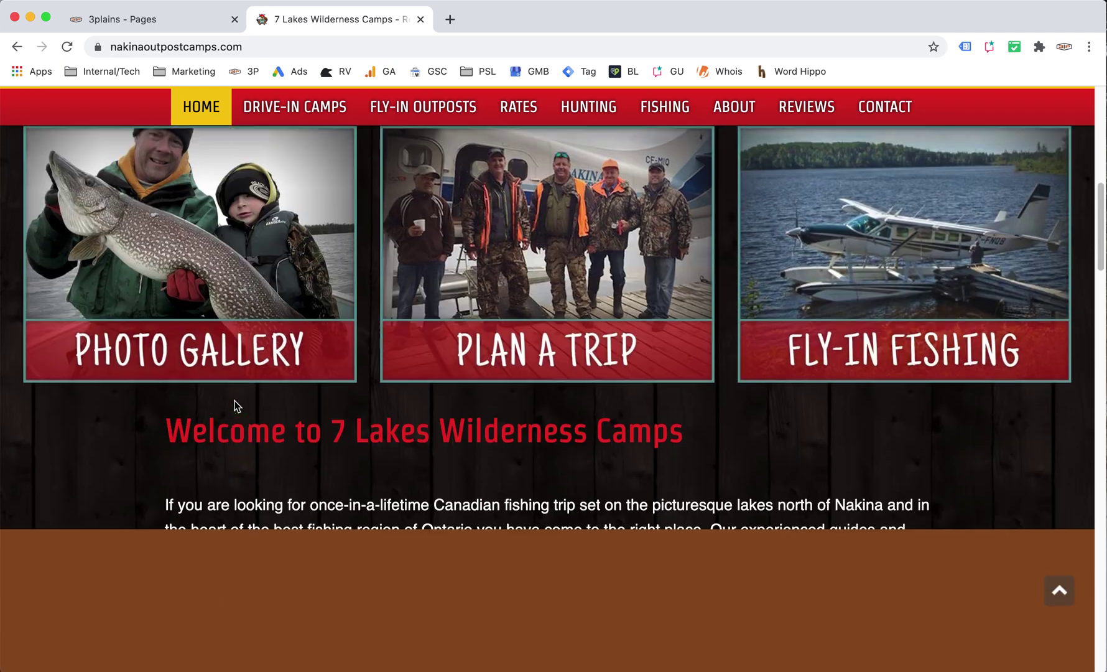
pyautogui.scroll(-2, 234, 399)
pyautogui.scroll(1, 234, 400)
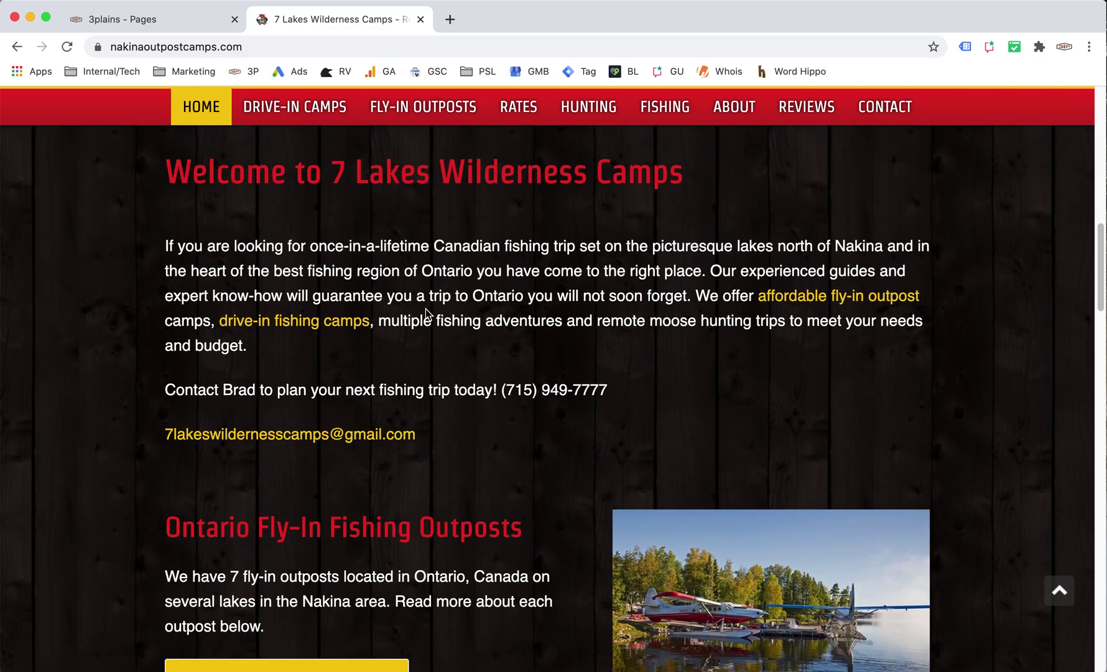
# Open the Homepage's Intro content block for editing in the portal and bring its content text into view
pyautogui.click(160, 23)
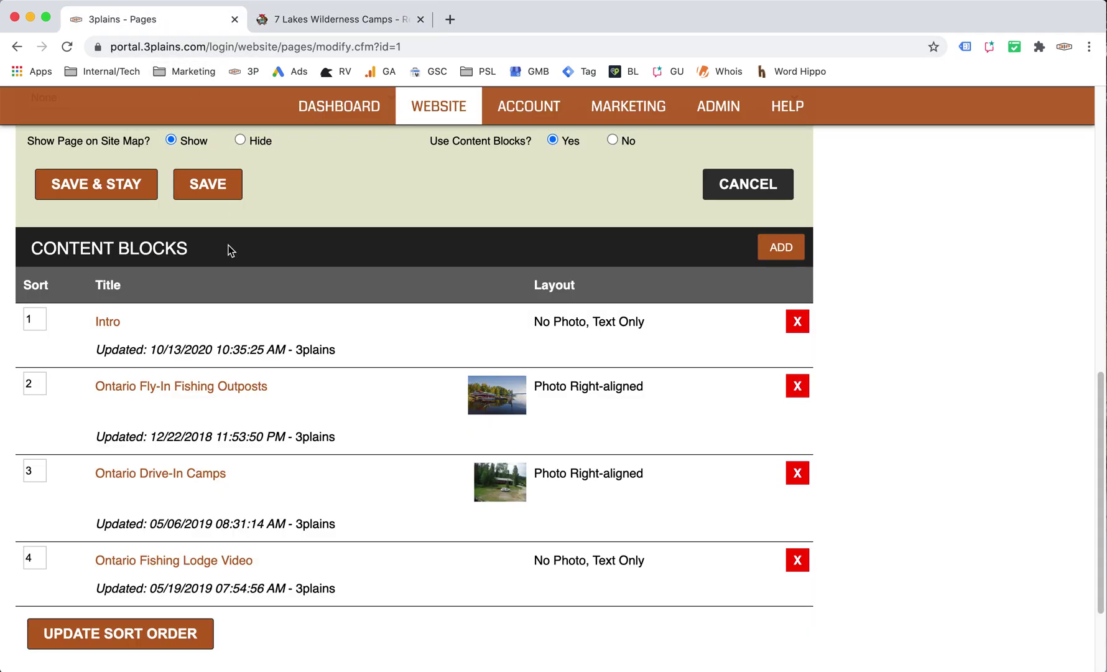
pyautogui.click(109, 322)
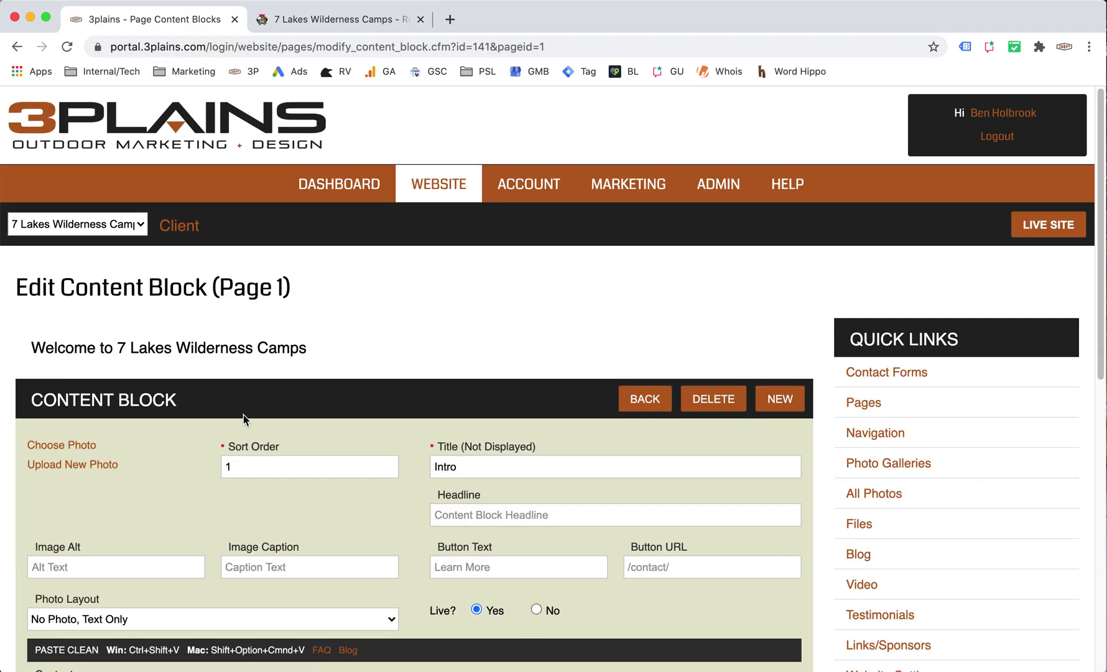
pyautogui.scroll(-1, 267, 450)
pyautogui.scroll(-4, 268, 450)
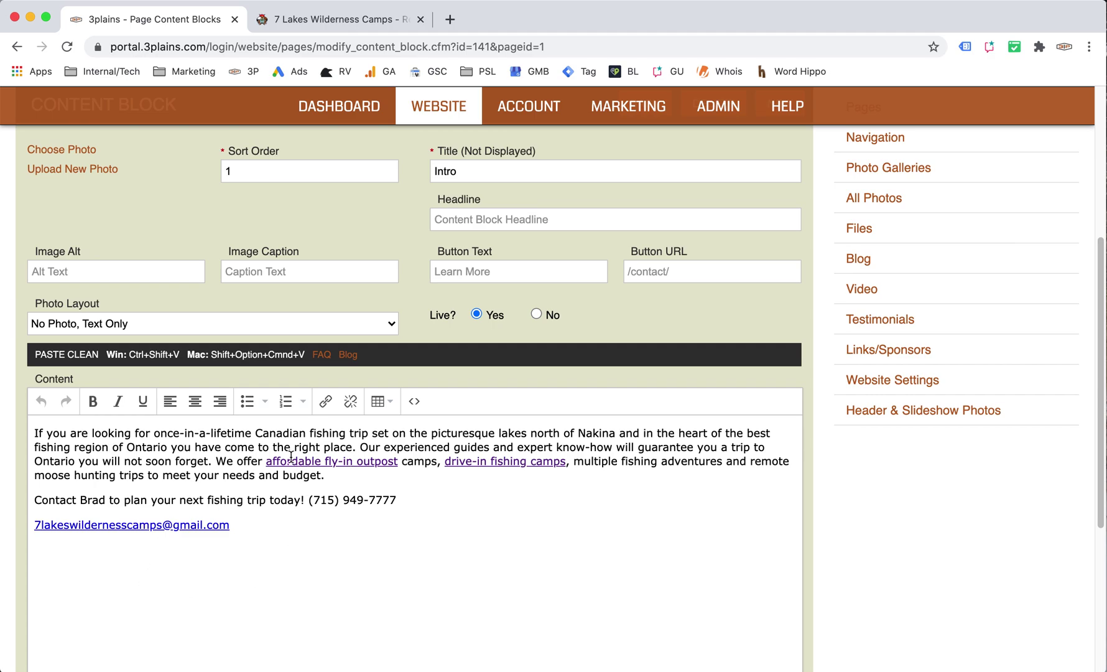
# Delete the opening word "If" from the Intro block's content, save the block, and check the welcome text on the reloaded live homepage
pyautogui.click(318, 20)
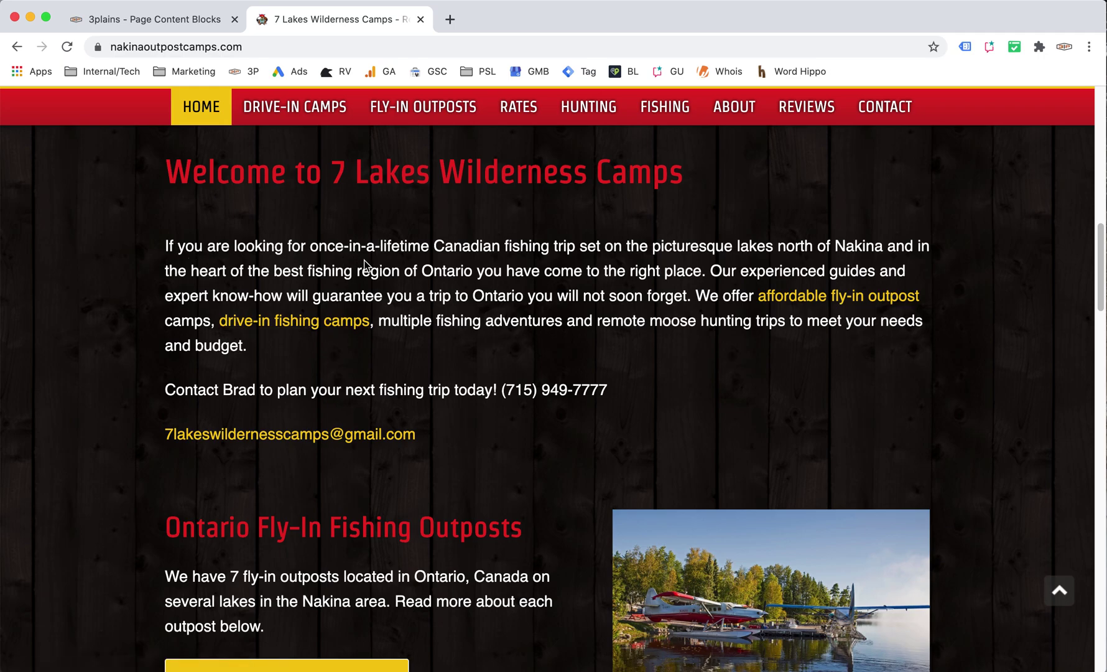
pyautogui.click(184, 25)
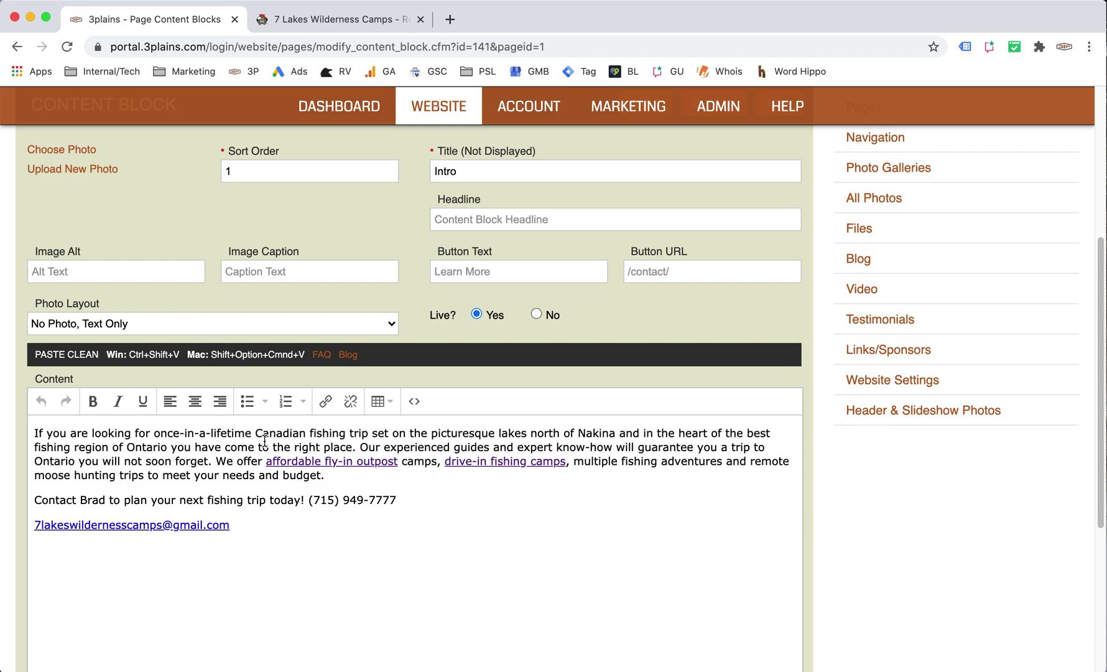
pyautogui.click(42, 433)
pyautogui.press('BackSpace')
pyautogui.press('BackSpace')
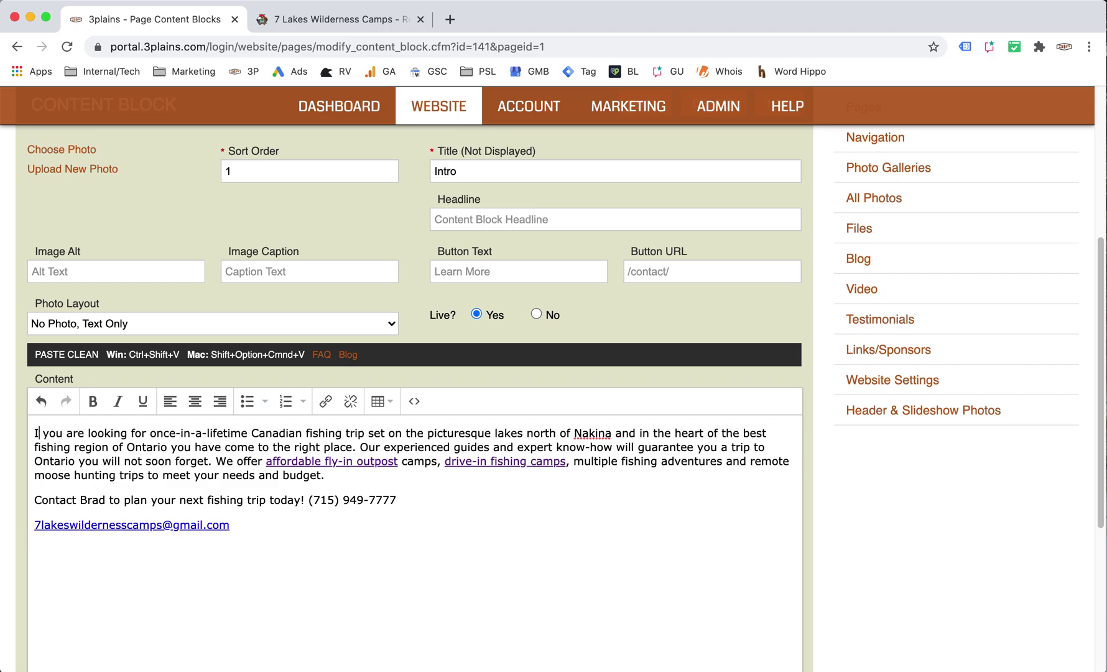
pyautogui.scroll(-5, 111, 453)
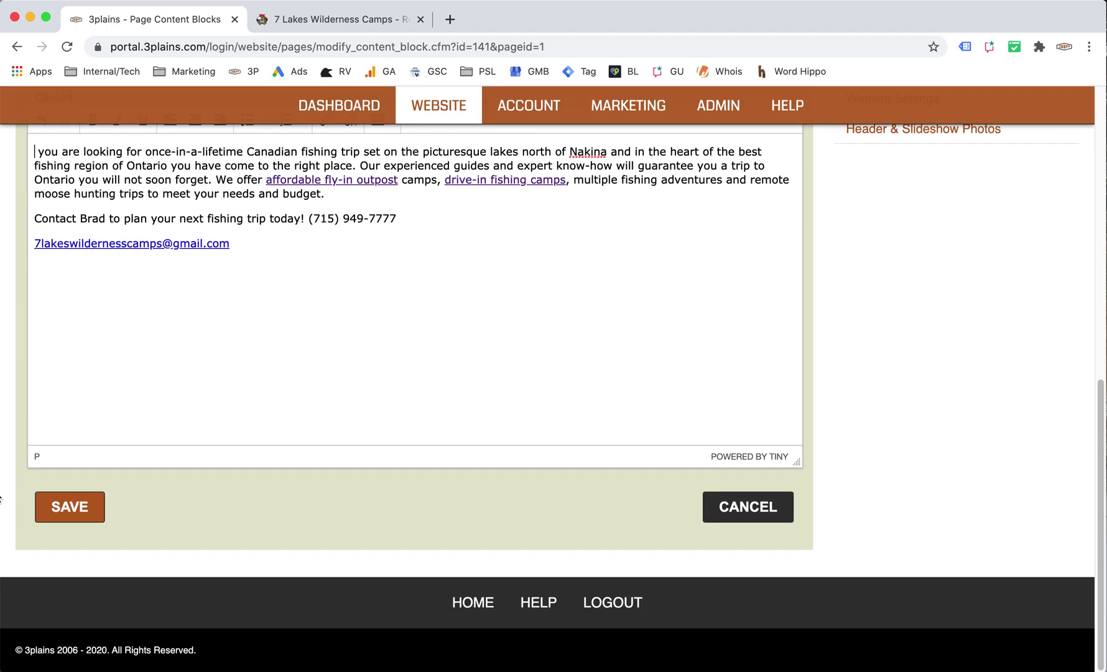
pyautogui.click(58, 509)
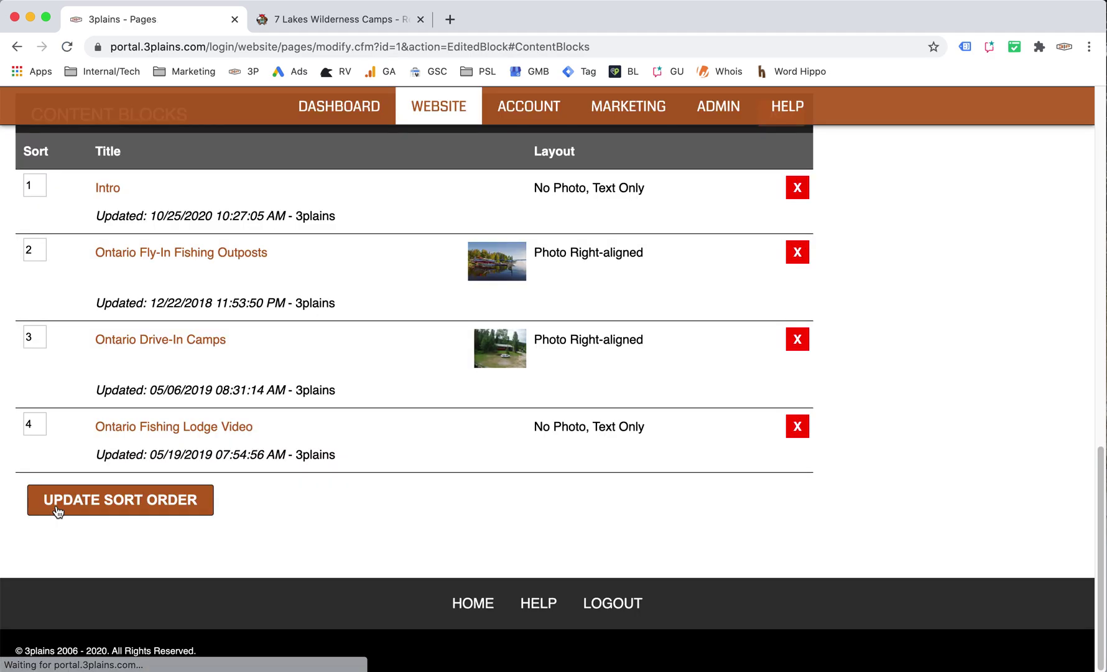
pyautogui.click(328, 20)
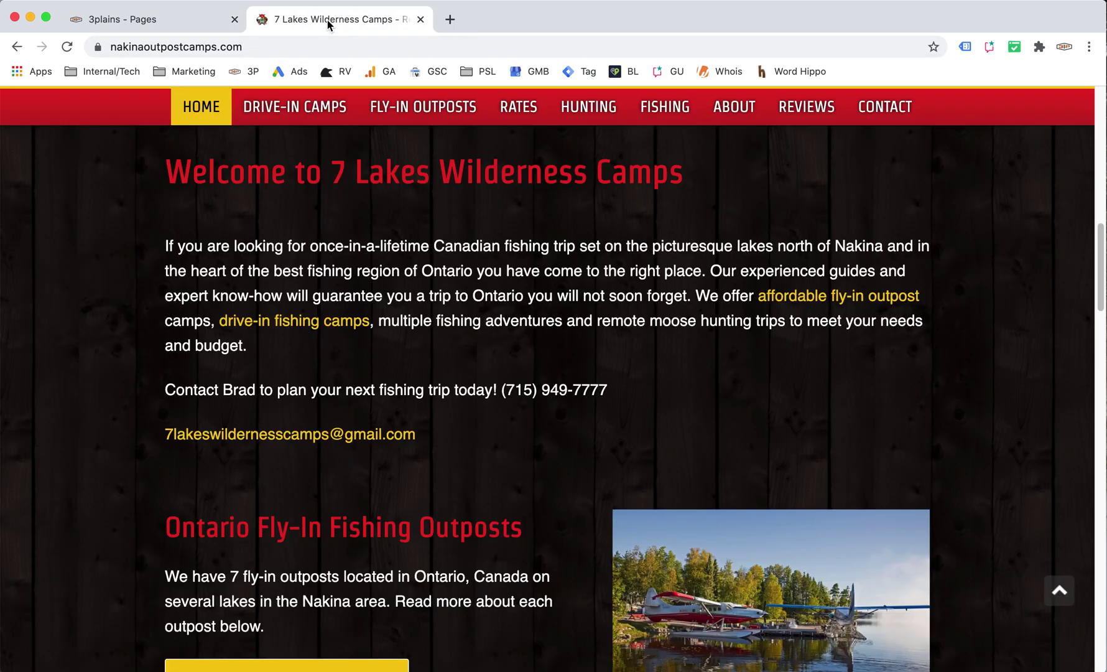
pyautogui.click(67, 47)
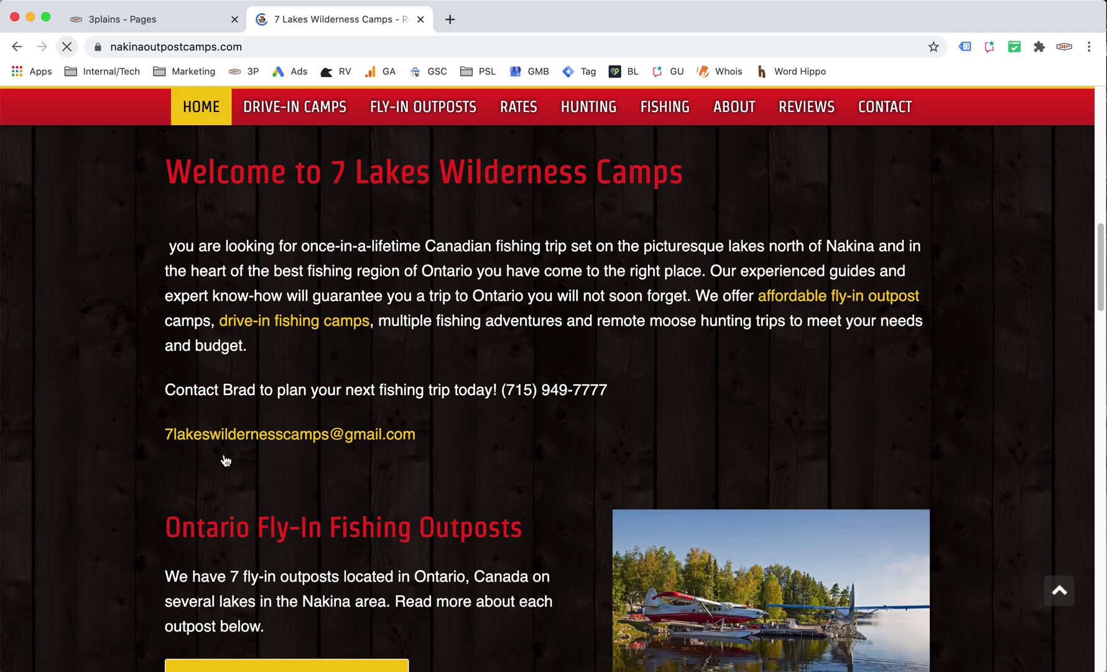
# Restore "If" at the start of the Intro block's content, save the block, and check the welcome text on the live homepage
pyautogui.click(154, 20)
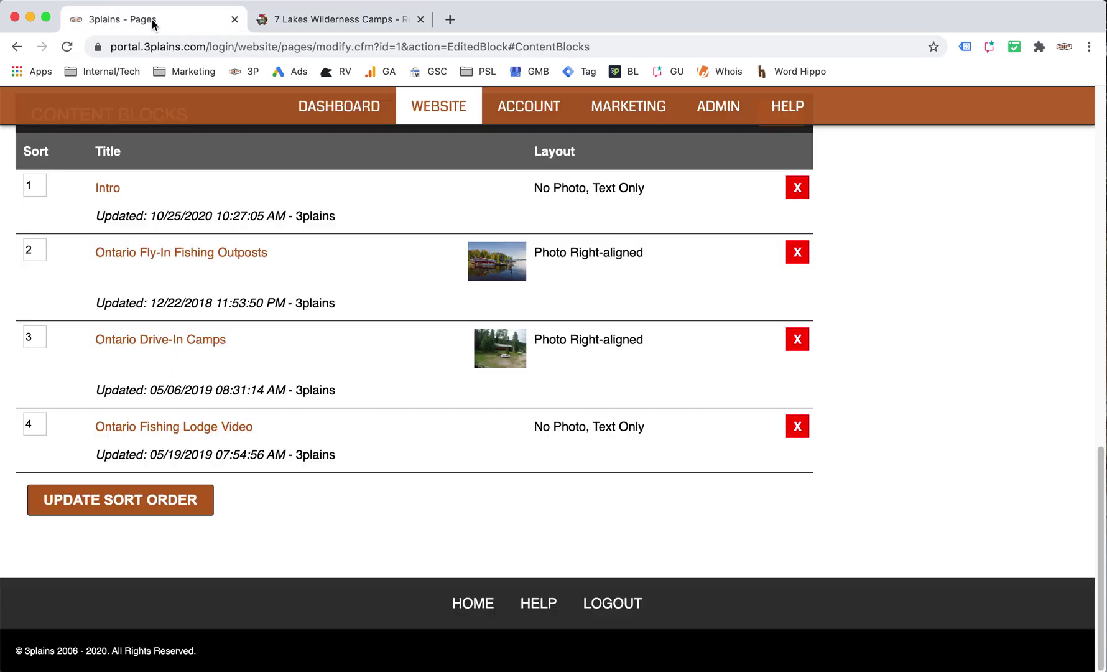
pyautogui.click(107, 190)
pyautogui.scroll(-5, 188, 388)
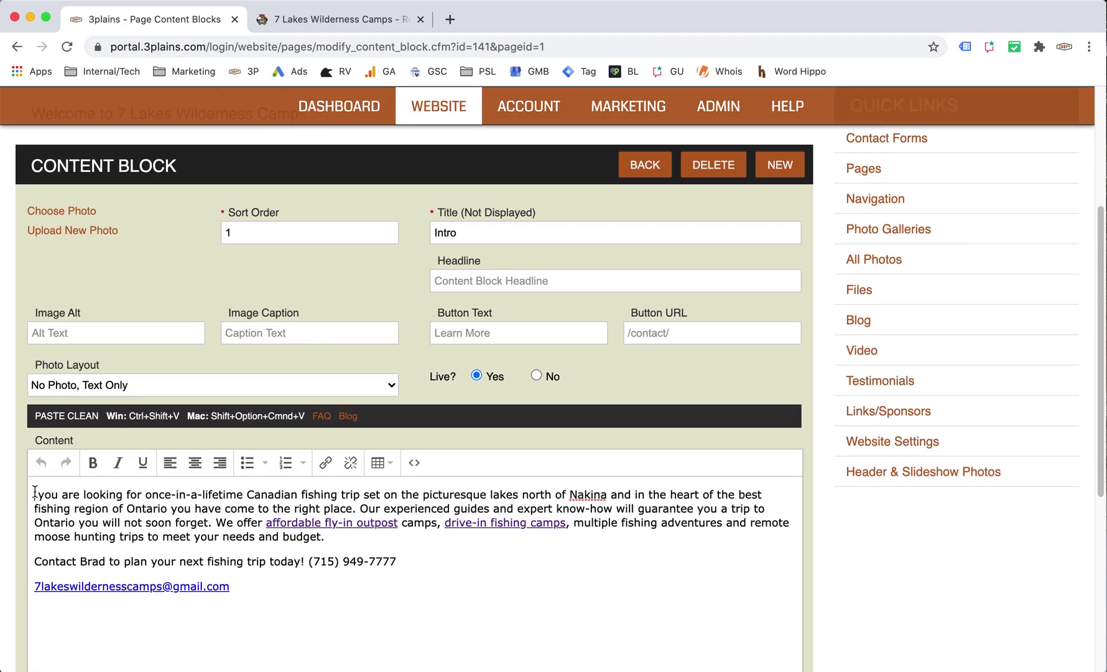
pyautogui.click(35, 492)
pyautogui.write('If')
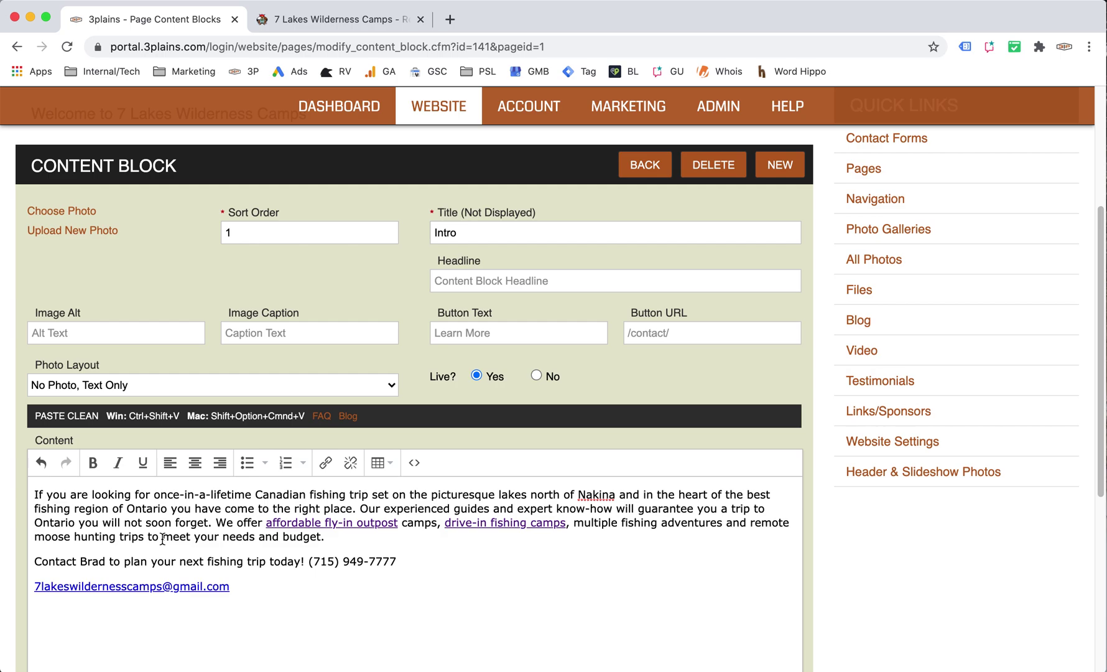
pyautogui.scroll(-5, 163, 539)
pyautogui.click(68, 592)
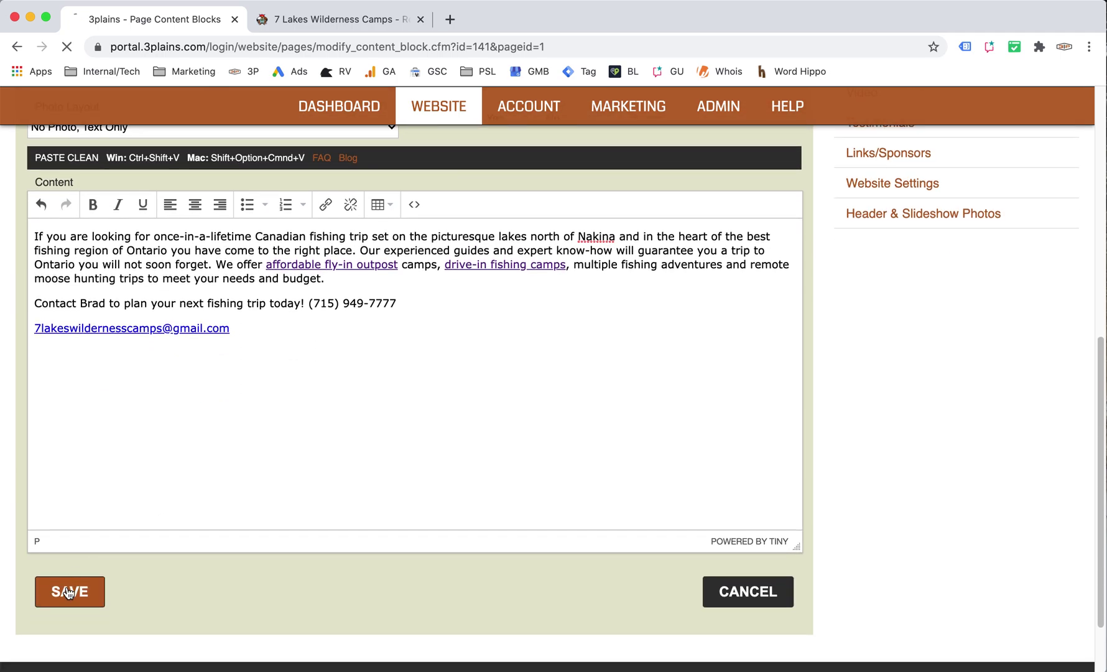
pyautogui.click(349, 19)
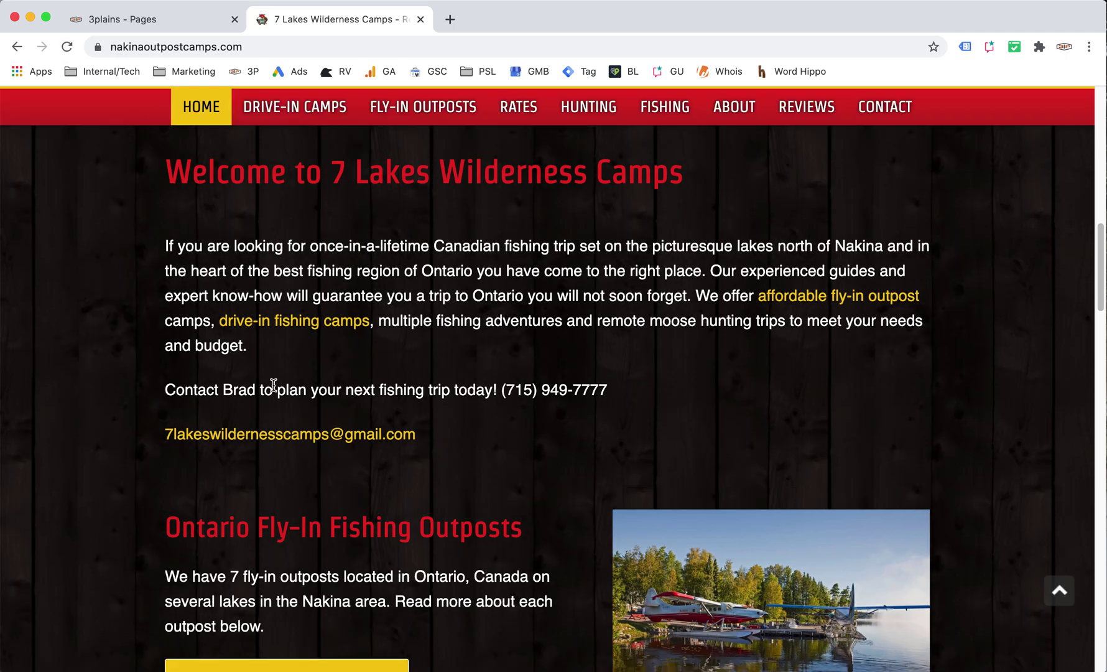
# Reopen the Homepage's Intro content block for editing in the portal and bring its text editor into view
pyautogui.click(124, 19)
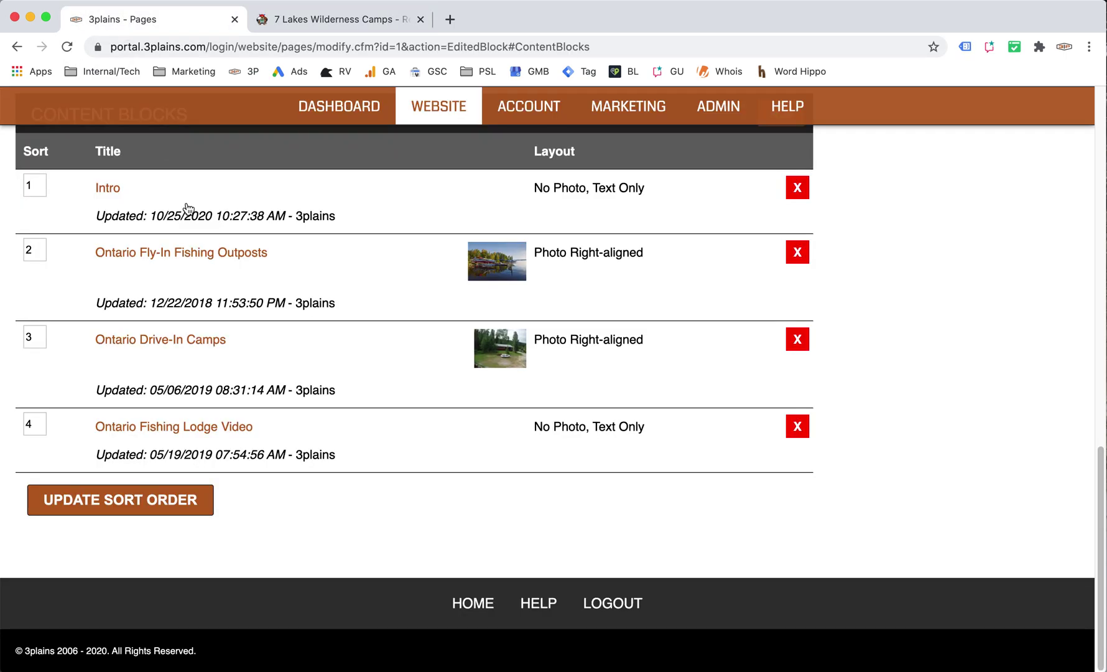
pyautogui.scroll(2, 206, 350)
pyautogui.scroll(2, 205, 350)
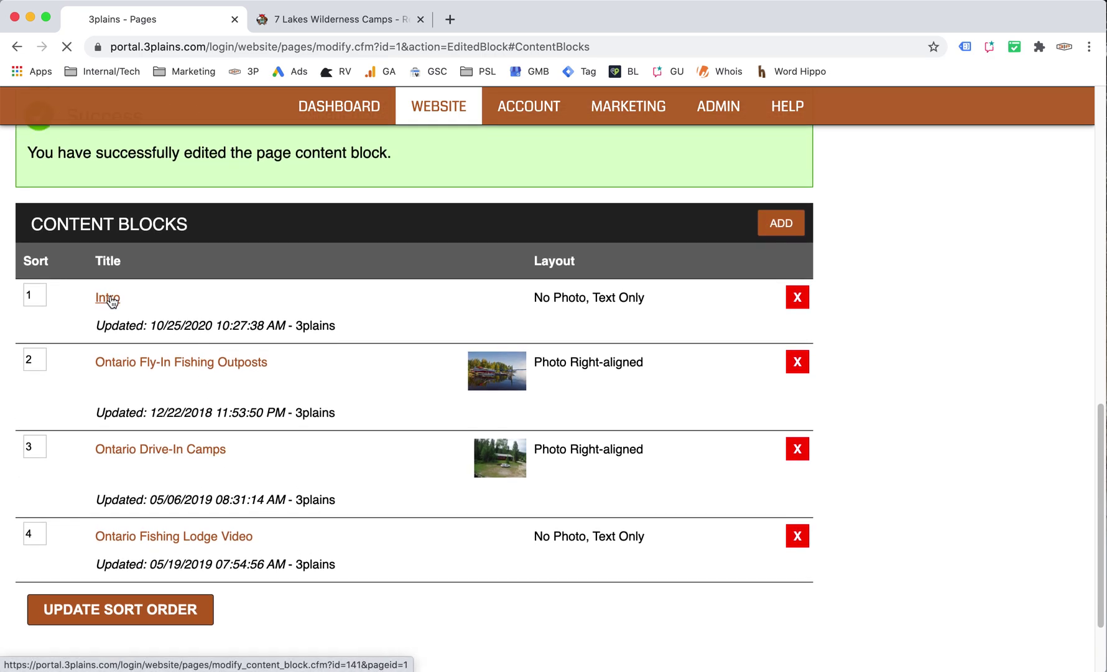
pyautogui.scroll(-5, 408, 383)
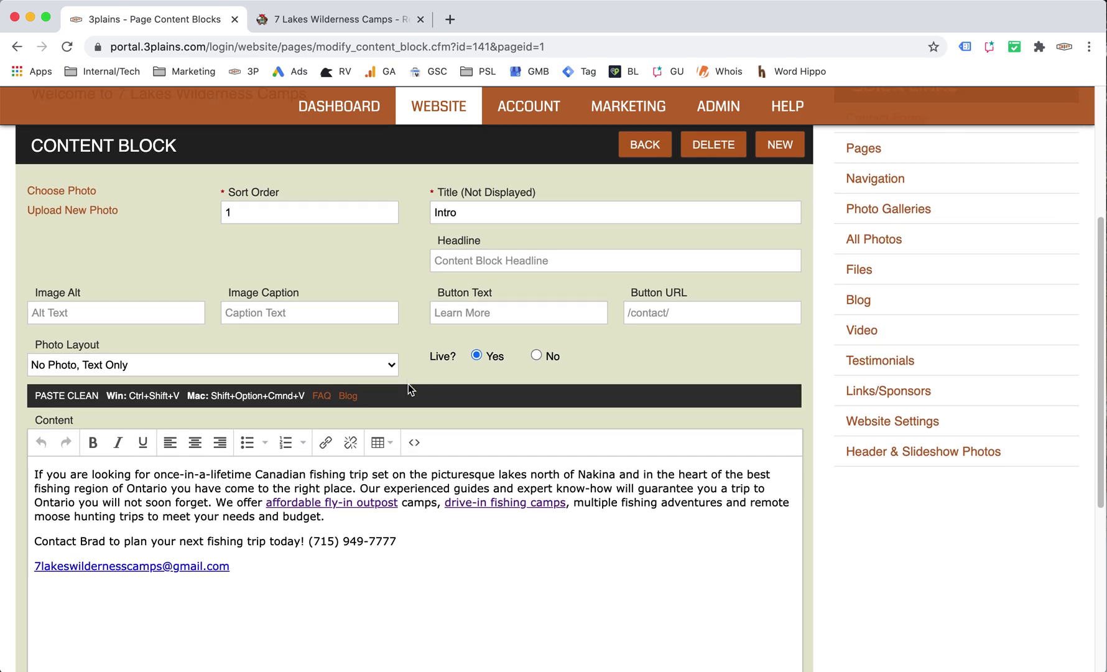
pyautogui.scroll(-3, 408, 384)
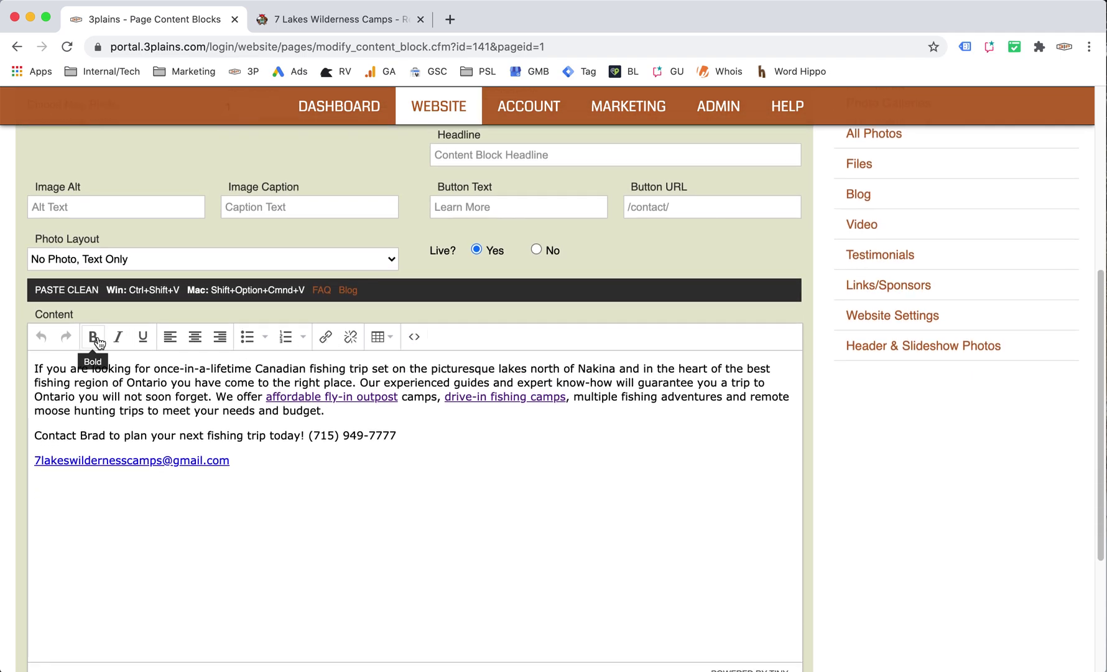
# Try bold and italic formatting in turn on "for once-in-a-lifetime" in the Intro text, removing each one again
pyautogui.moveTo(251, 371); pyautogui.dragTo(135, 372)
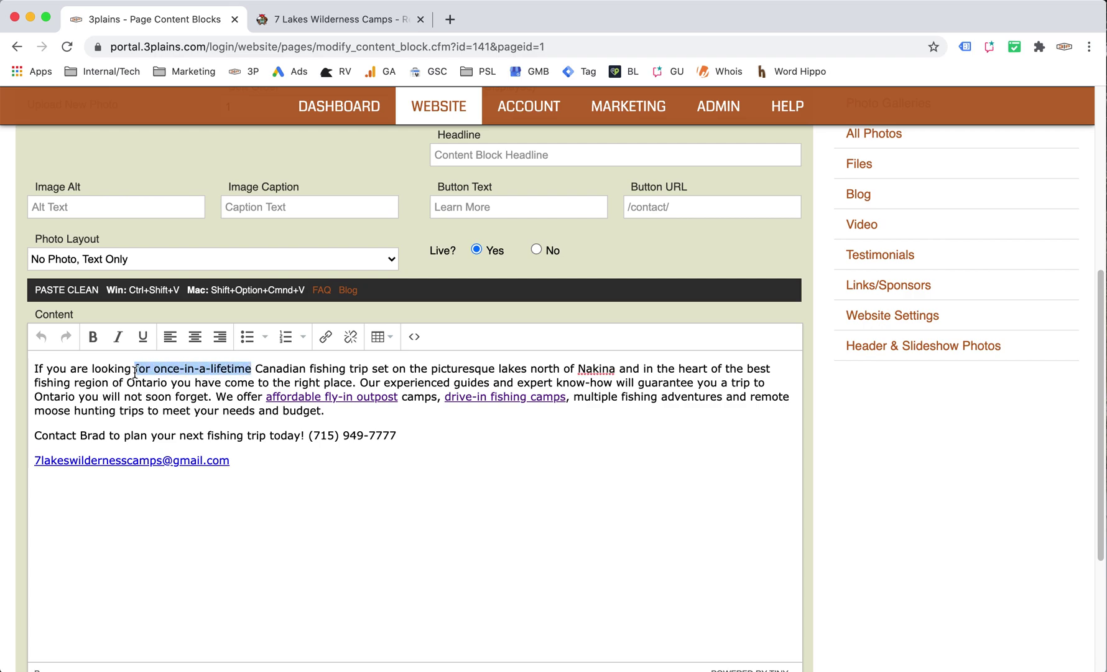
pyautogui.click(92, 338)
pyautogui.click(92, 338)
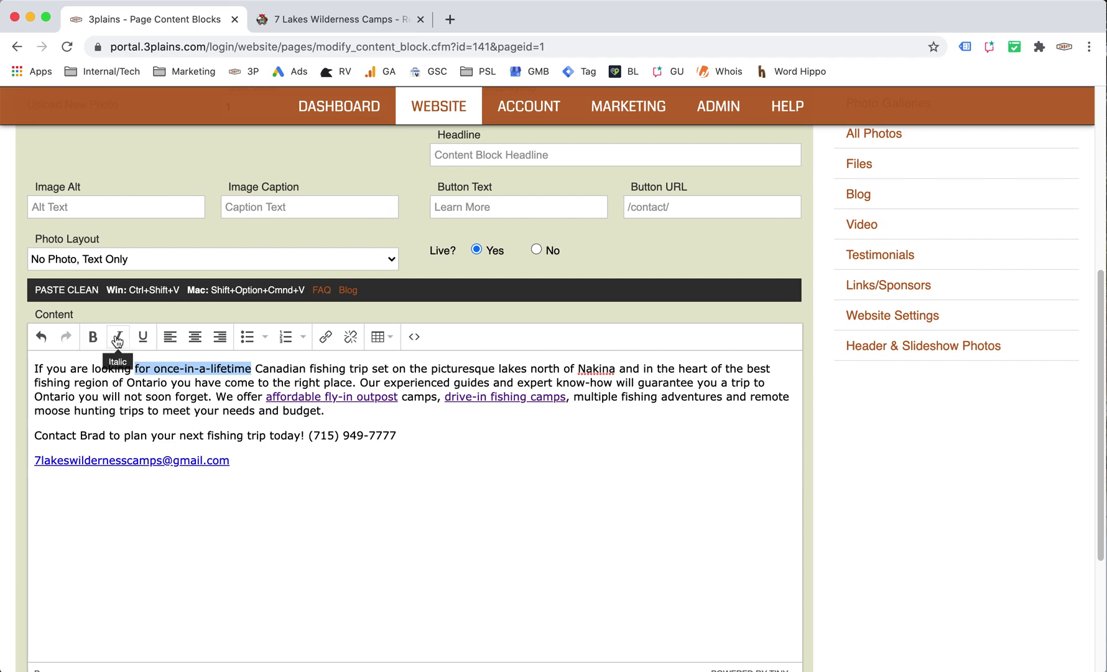
pyautogui.click(118, 337)
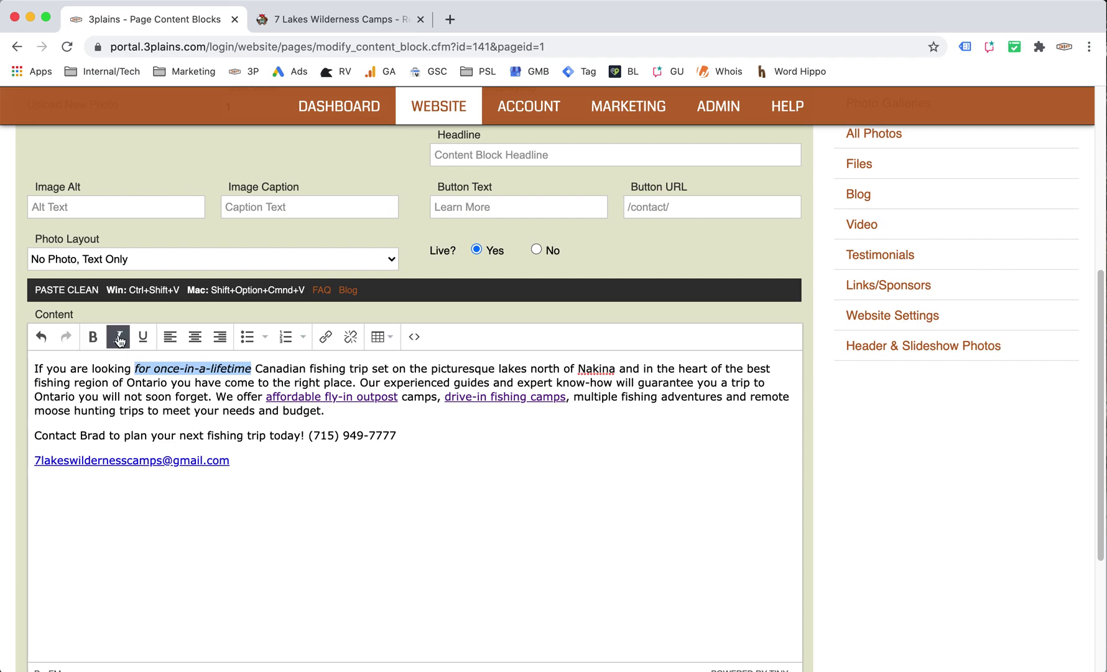
pyautogui.click(120, 339)
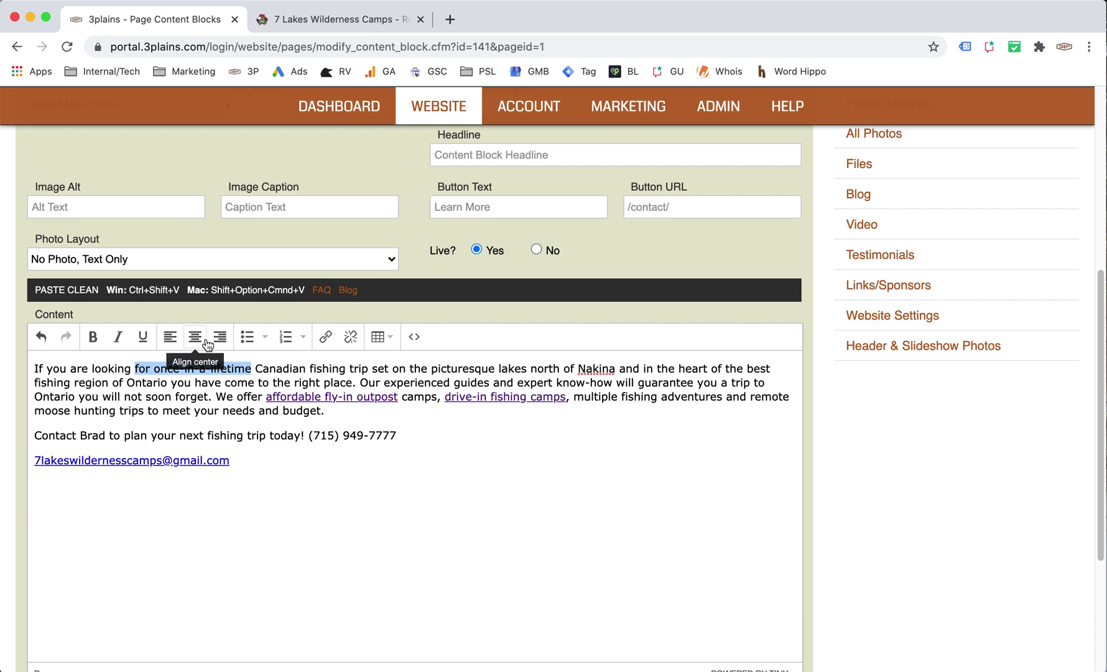
pyautogui.click(274, 379)
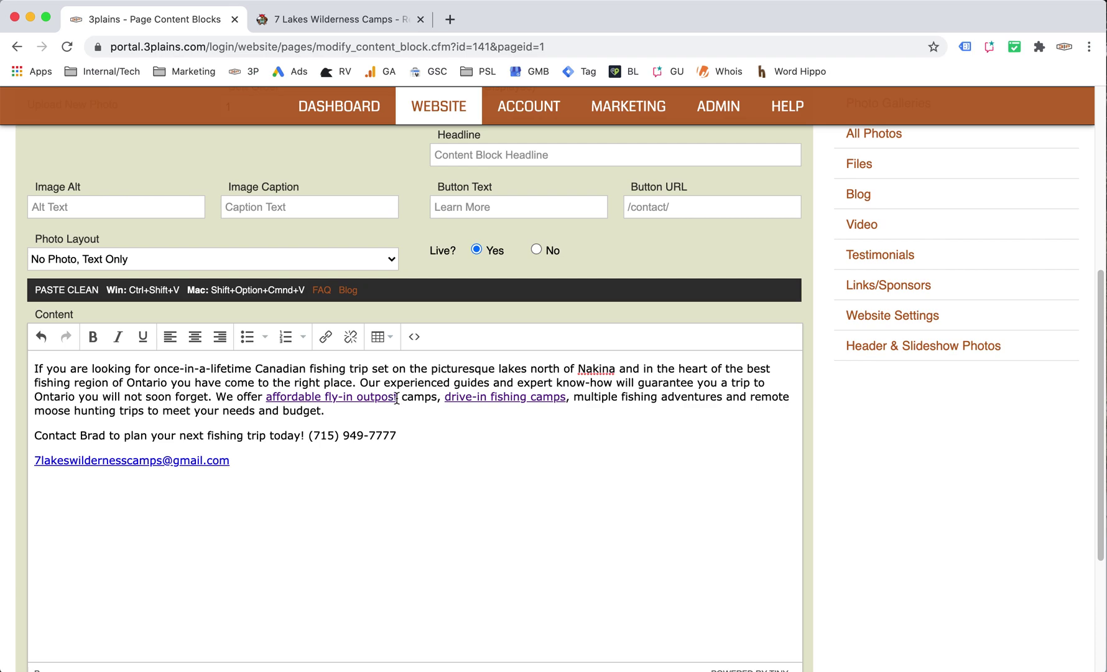
# View the link options for the words "Canadian fishing tri" in the Intro text and close them without adding a link
pyautogui.moveTo(365, 368); pyautogui.dragTo(262, 367)
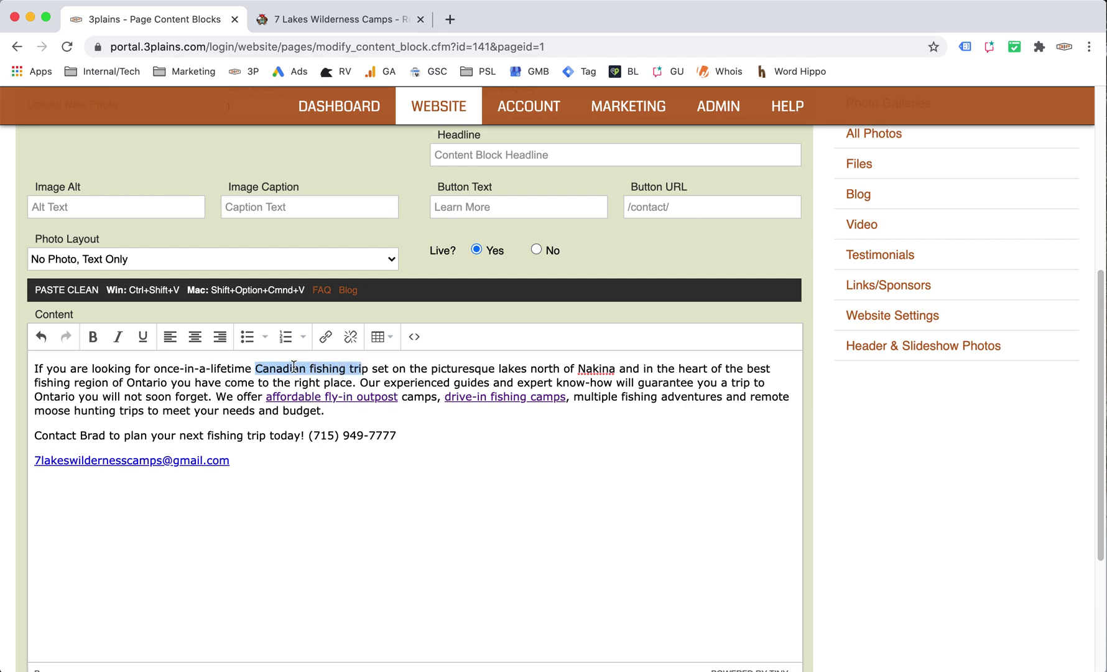
pyautogui.click(325, 339)
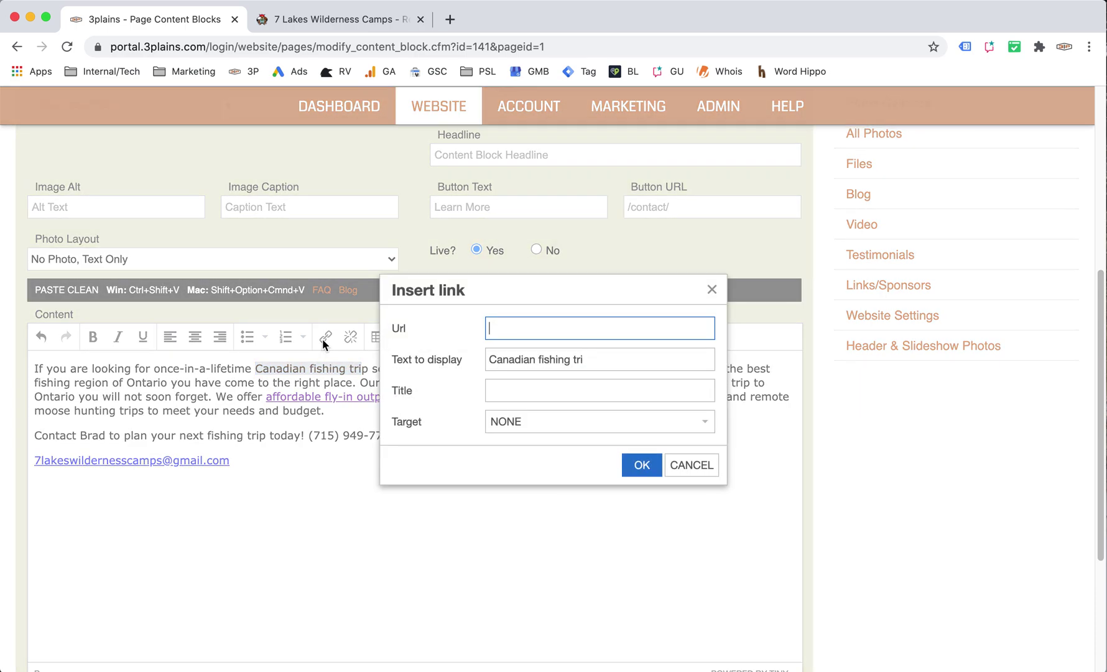
pyautogui.click(685, 469)
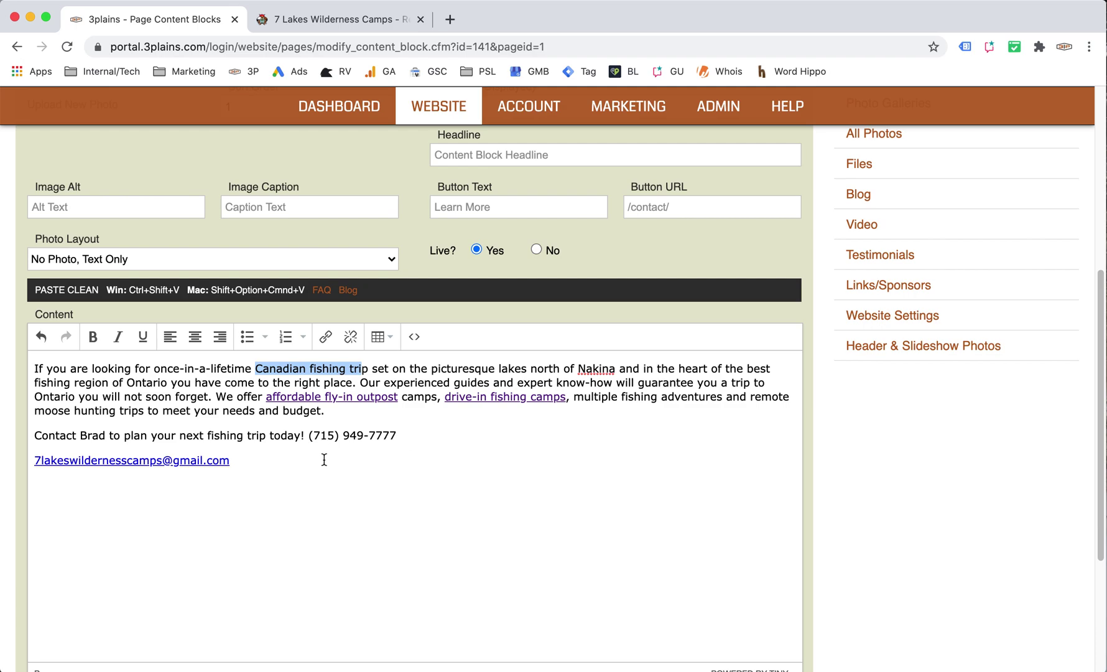
# Cancel editing the Intro block and confirm leaving it, returning to the Homepage's edit page
pyautogui.scroll(-1, 322, 460)
pyautogui.scroll(4, 322, 464)
pyautogui.scroll(-2, 322, 460)
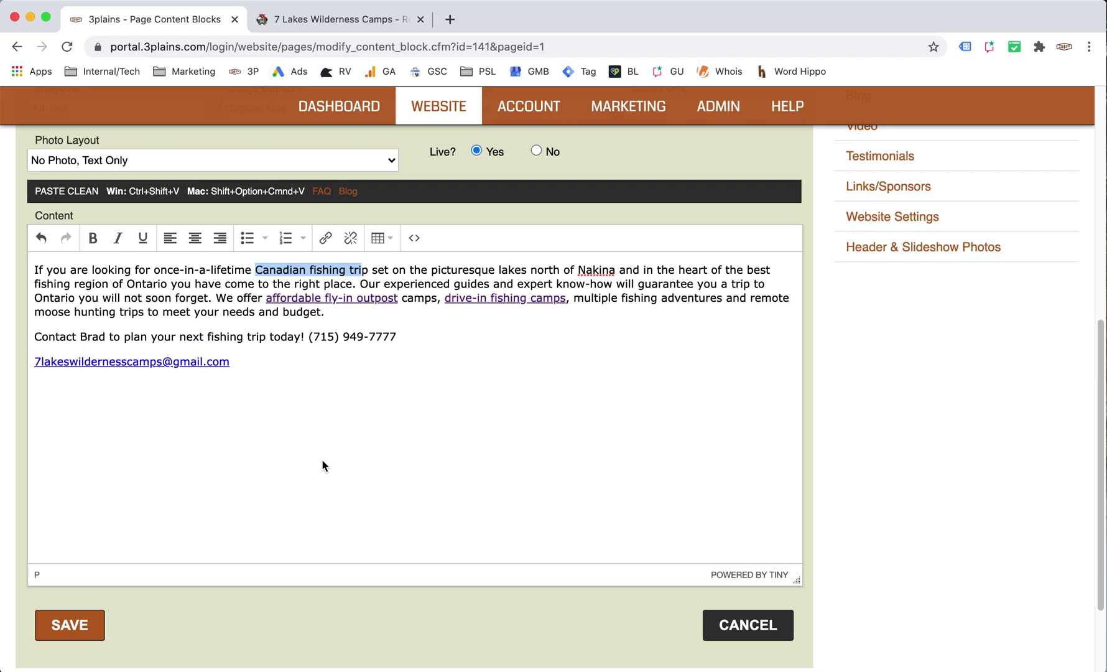
pyautogui.scroll(1, 322, 461)
pyautogui.scroll(-3, 322, 461)
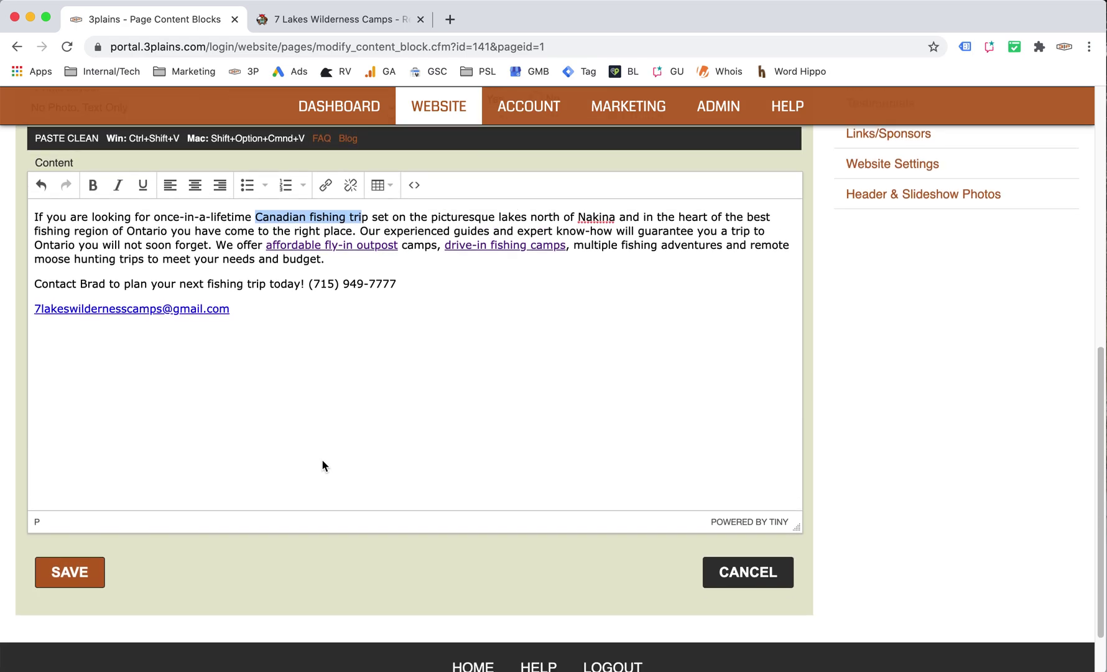
pyautogui.scroll(6, 322, 465)
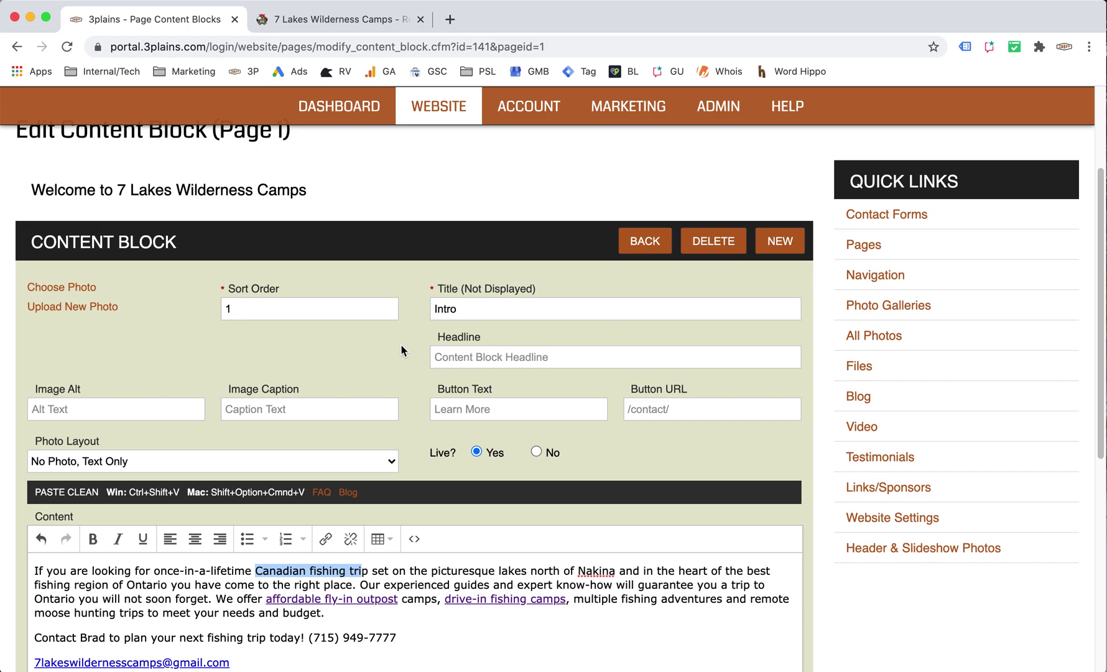
pyautogui.scroll(-6, 388, 378)
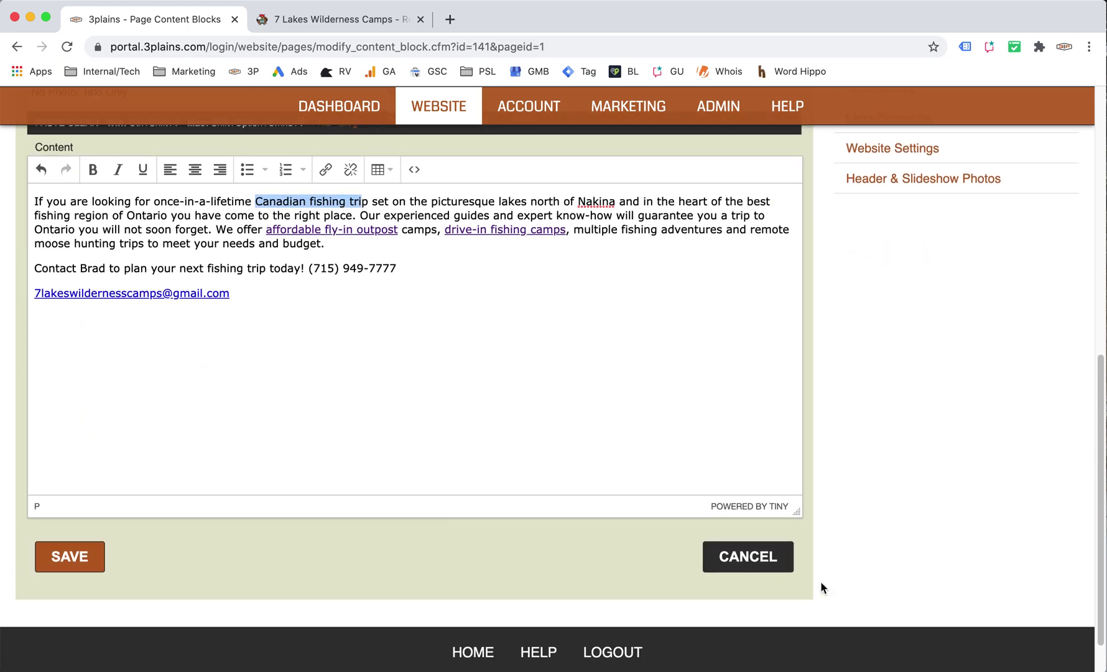
pyautogui.click(759, 558)
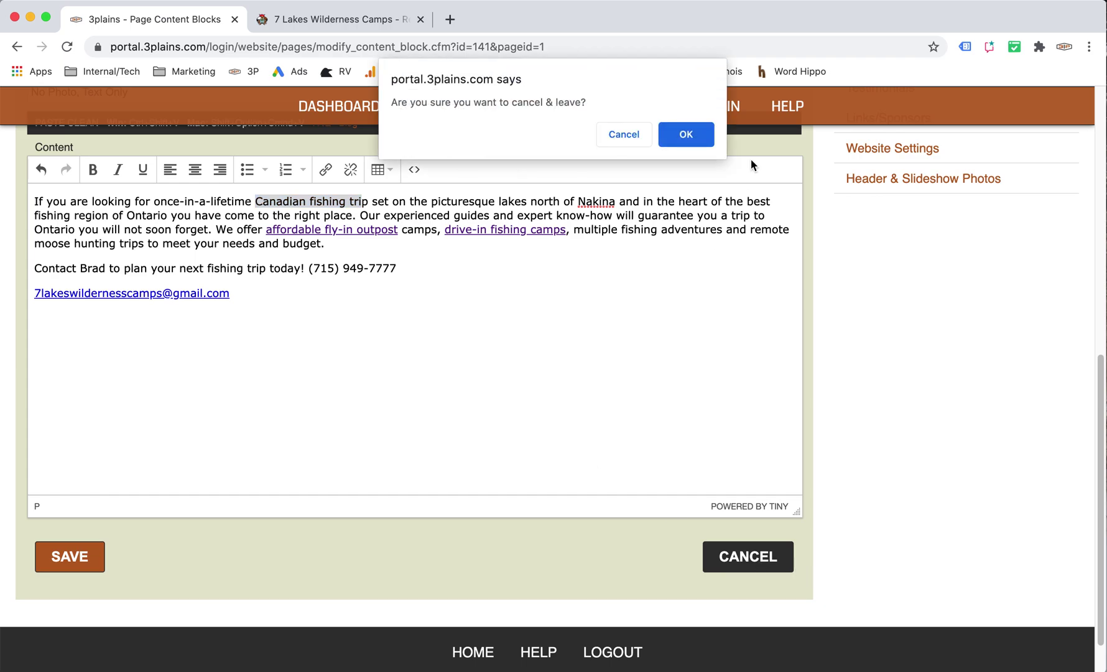
pyautogui.click(687, 140)
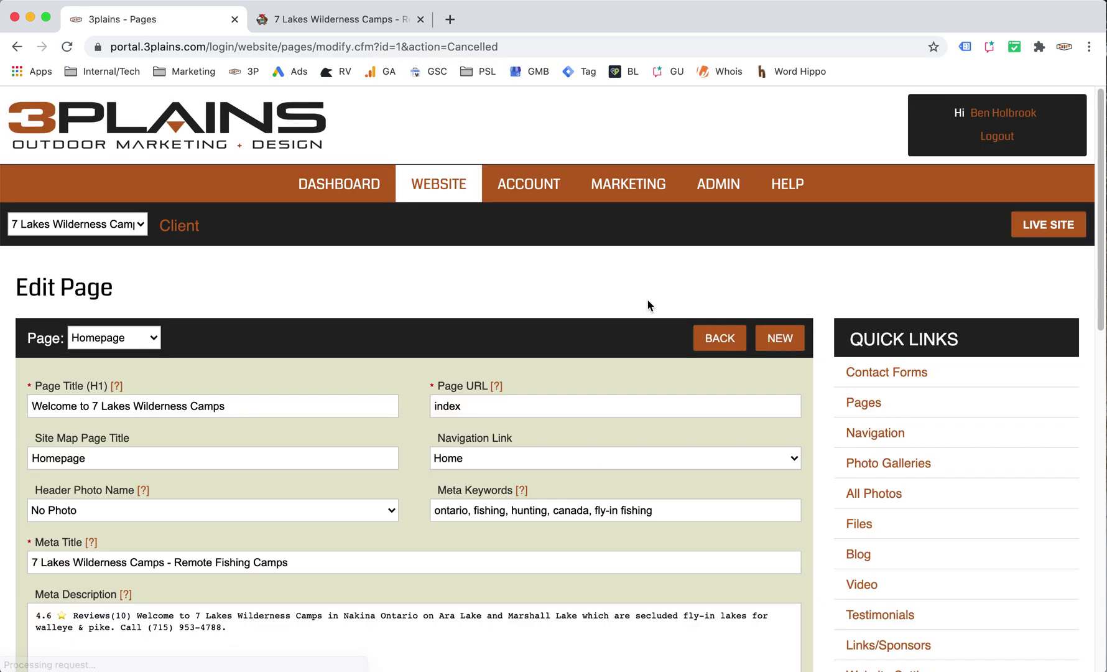
# Compare the Homepage's list of content blocks with the intro, fly-in outposts and drive-in camps sections on the live homepage
pyautogui.scroll(-7, 538, 353)
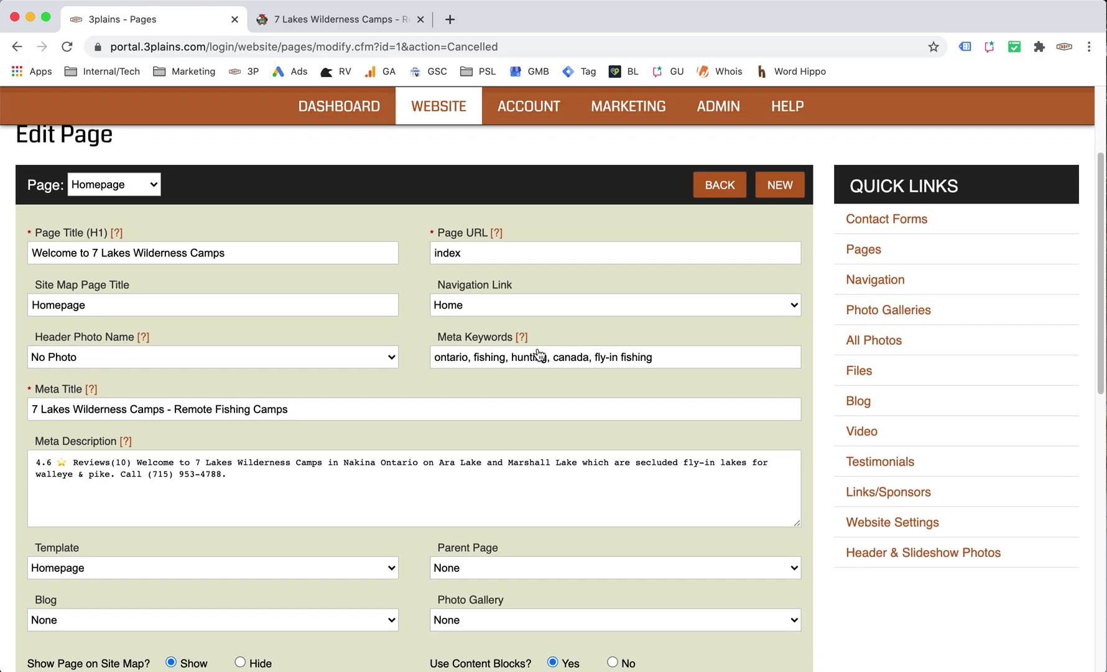
pyautogui.scroll(-4, 539, 354)
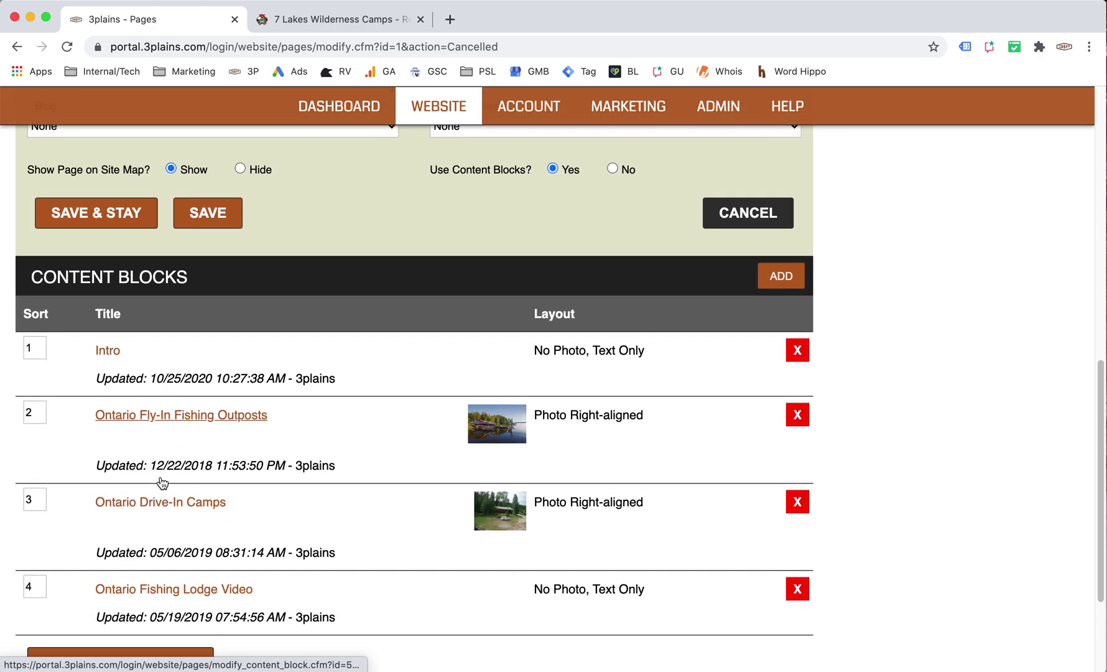
pyautogui.click(345, 21)
pyautogui.scroll(-8, 277, 307)
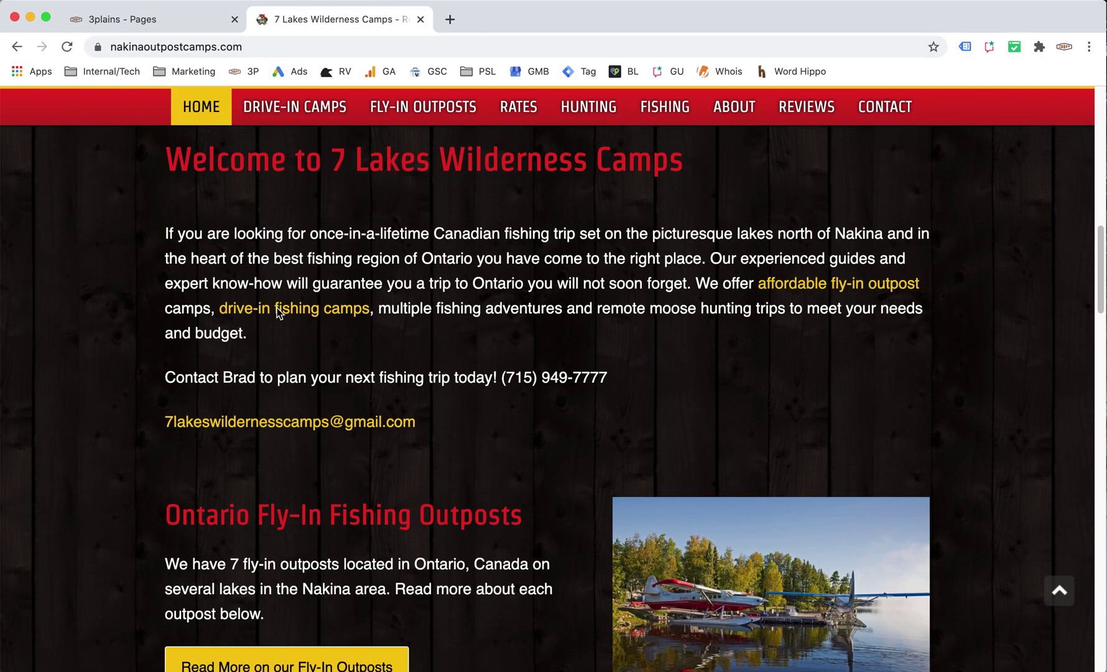
pyautogui.scroll(5, 276, 307)
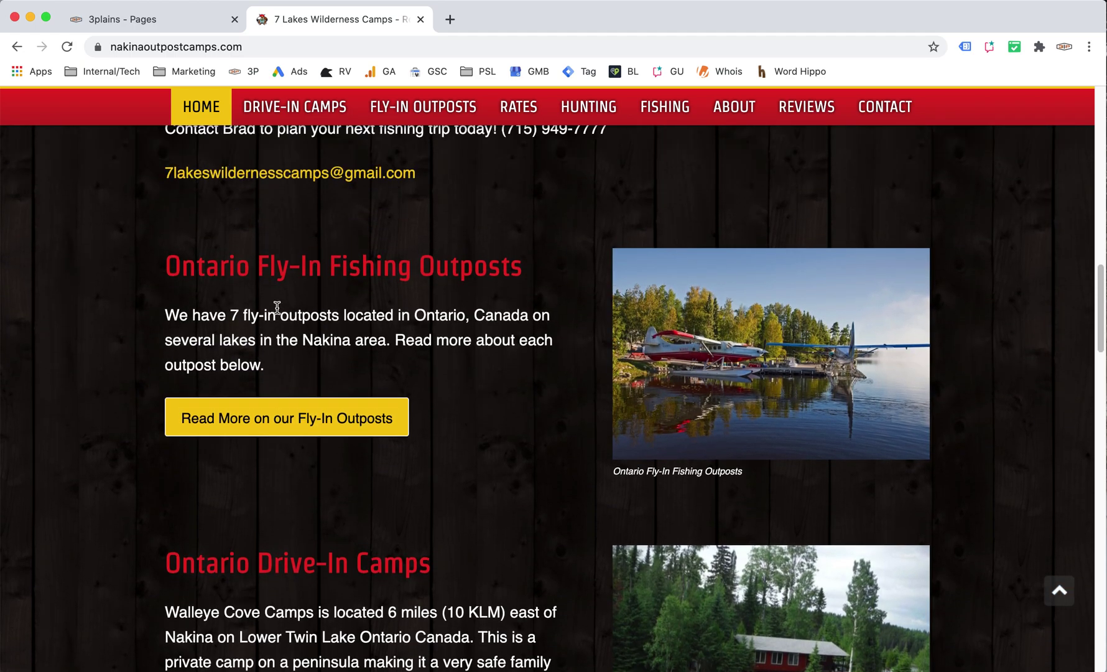
pyautogui.click(115, 20)
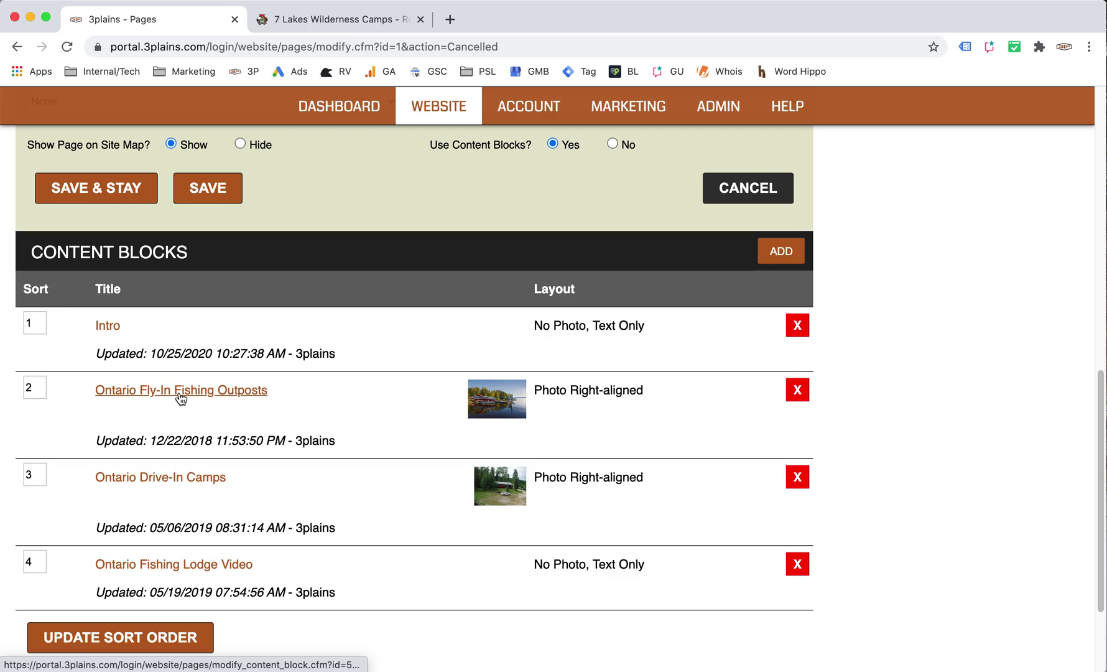
# Open the Ontario Fly-In Fishing Outposts content block and compare its fields with the matching section on the live homepage
pyautogui.click(137, 398)
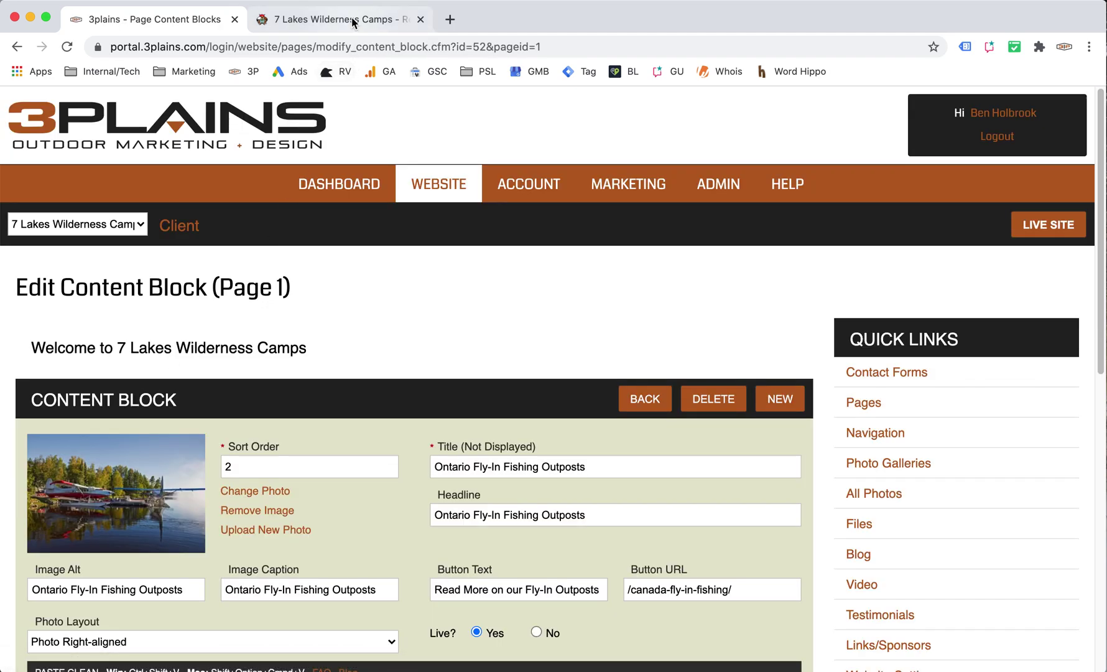
pyautogui.click(355, 21)
pyautogui.scroll(8, 405, 289)
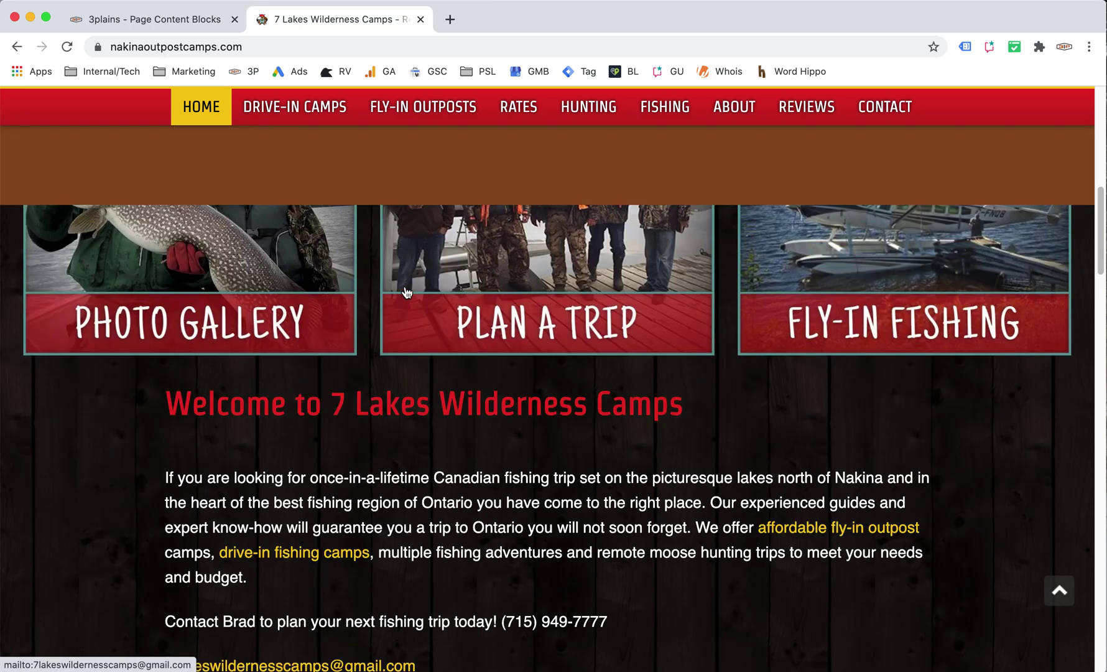
pyautogui.scroll(-6, 406, 290)
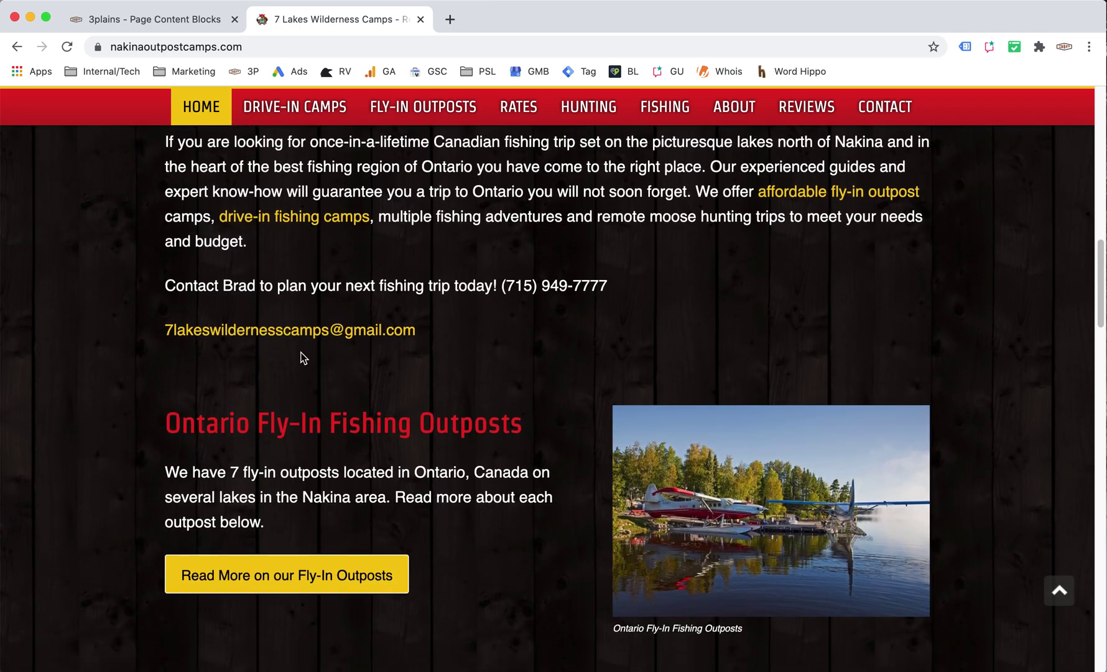
pyautogui.click(165, 19)
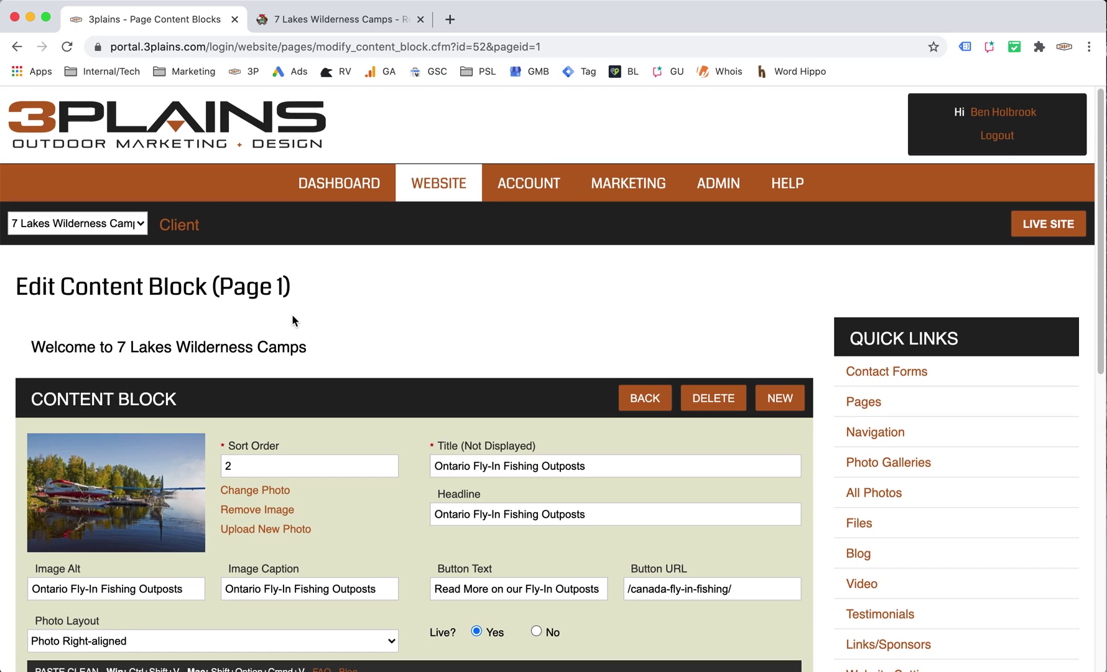
pyautogui.scroll(-2, 414, 368)
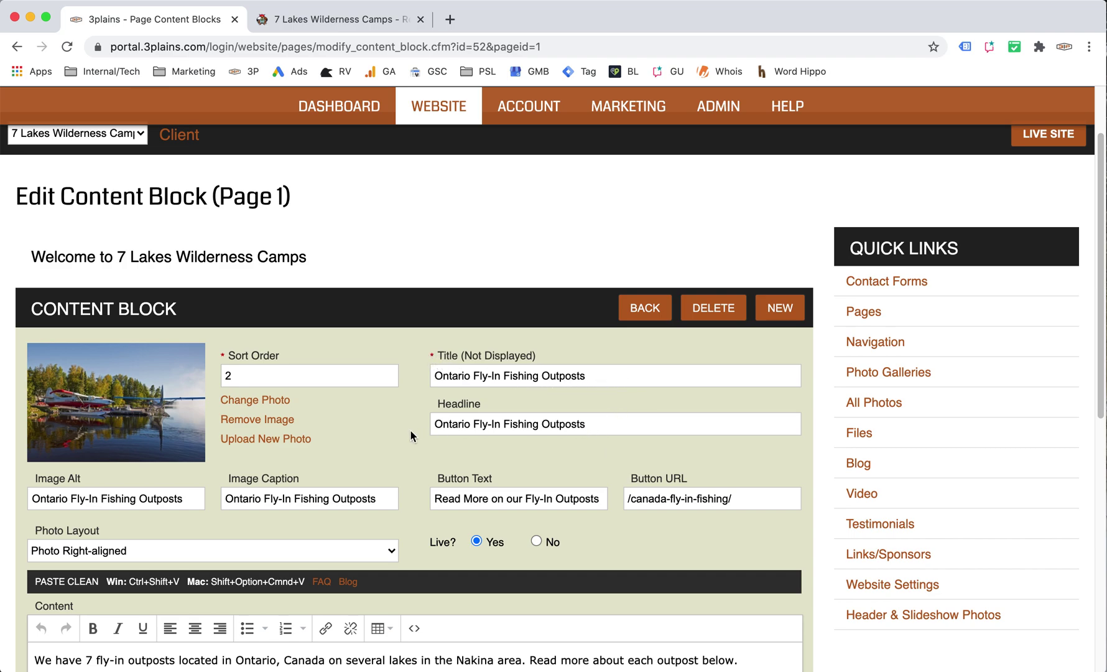
# Clear the headline of the Ontario Fly-In Fishing Outposts block and save the block
pyautogui.moveTo(587, 423); pyautogui.dragTo(428, 415)
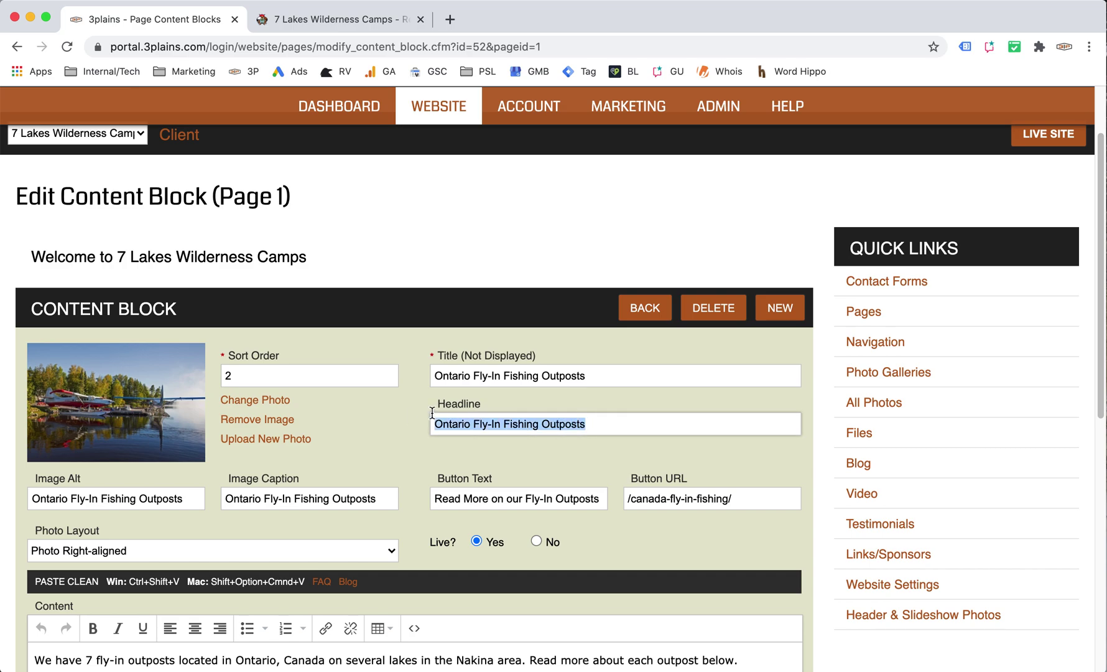
pyautogui.rightClick(500, 422)
pyautogui.click(537, 479)
pyautogui.press('BackSpace')
pyautogui.scroll(-10, 111, 479)
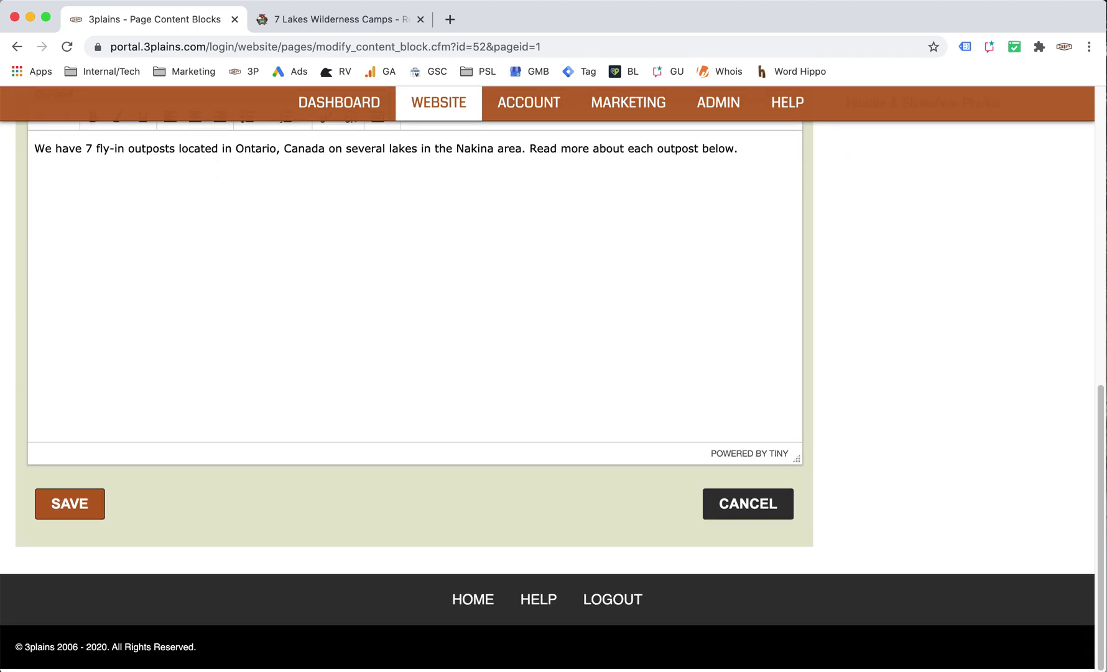
pyautogui.click(57, 518)
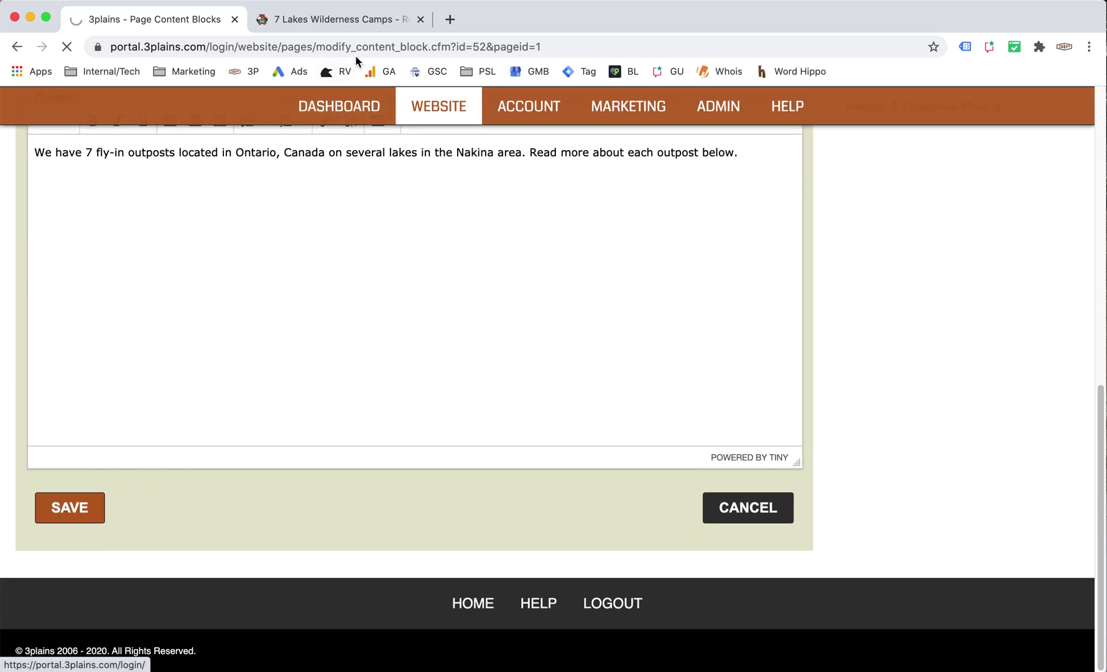
# Reload the live homepage and check the fly-in outposts section's headline area
pyautogui.click(356, 19)
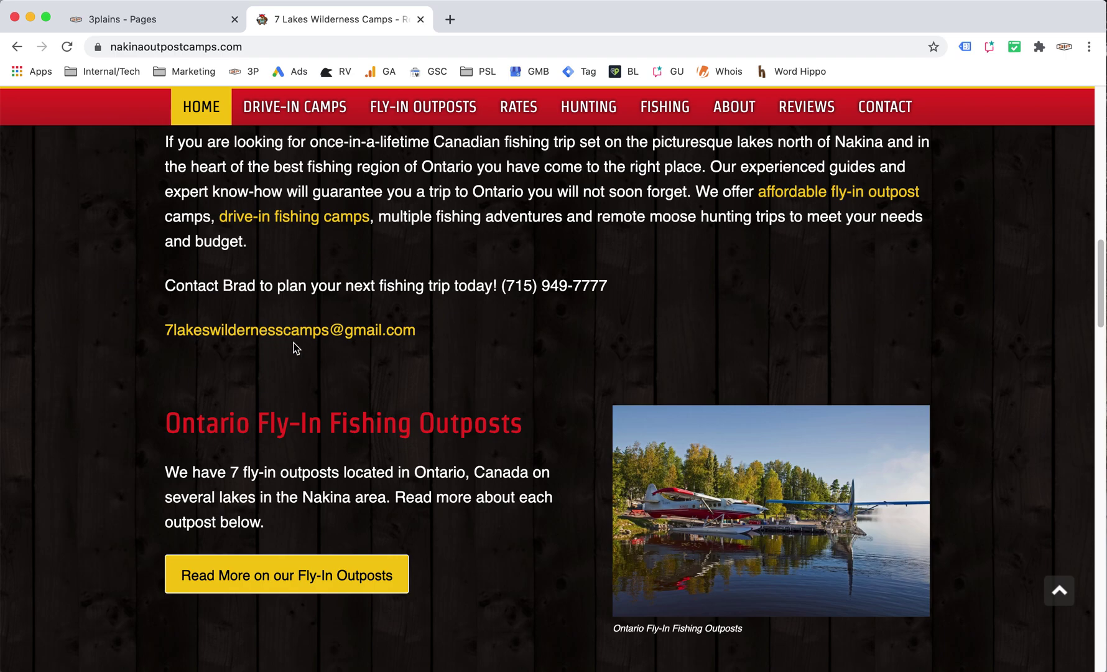
pyautogui.scroll(-1, 462, 501)
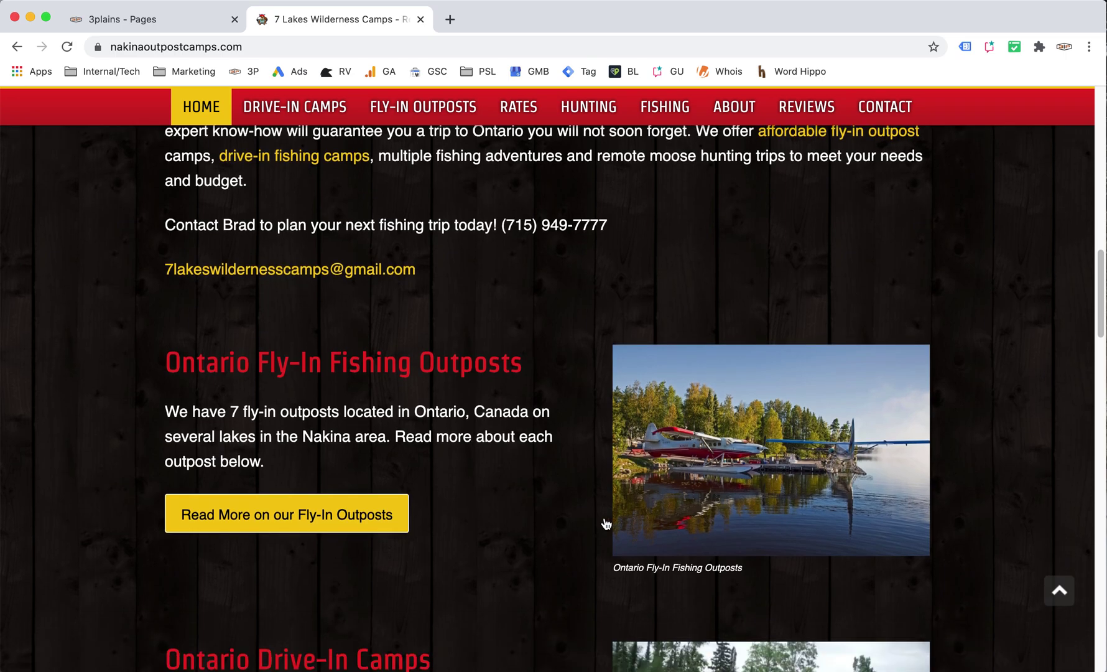
pyautogui.click(67, 48)
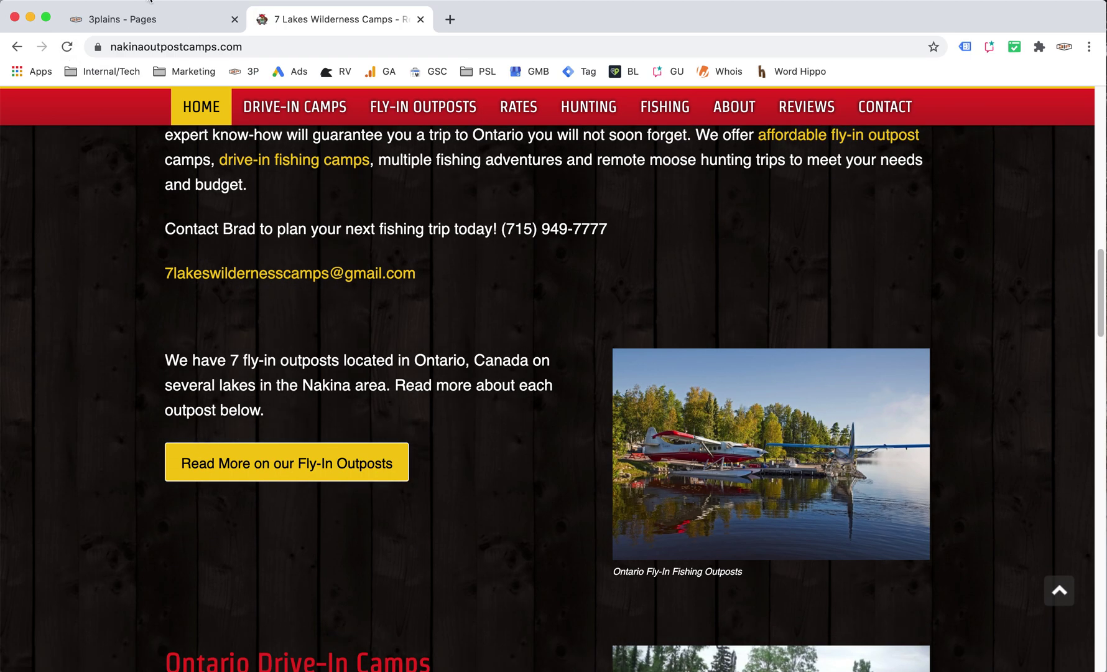
# Reopen the fly-in outposts block, set its headline to "Ontario Fly-In Fishing Outposts" and save it
pyautogui.click(164, 23)
pyautogui.click(194, 254)
pyautogui.scroll(-3, 540, 436)
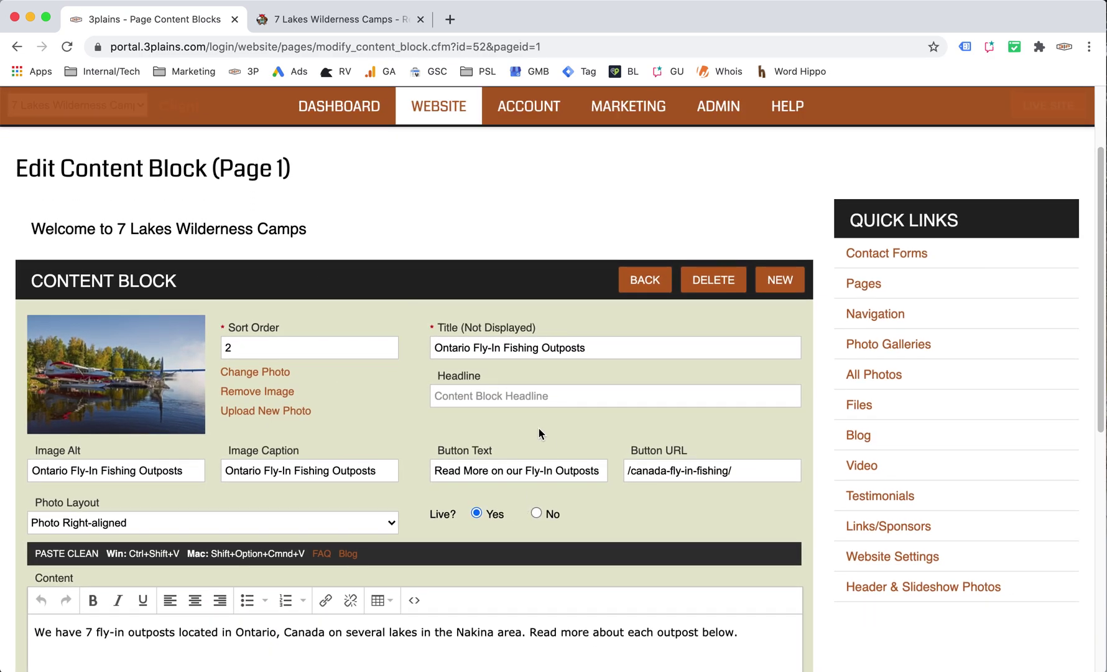
pyautogui.click(505, 396)
pyautogui.write('Ontario Fly-In Fishing Outposts')
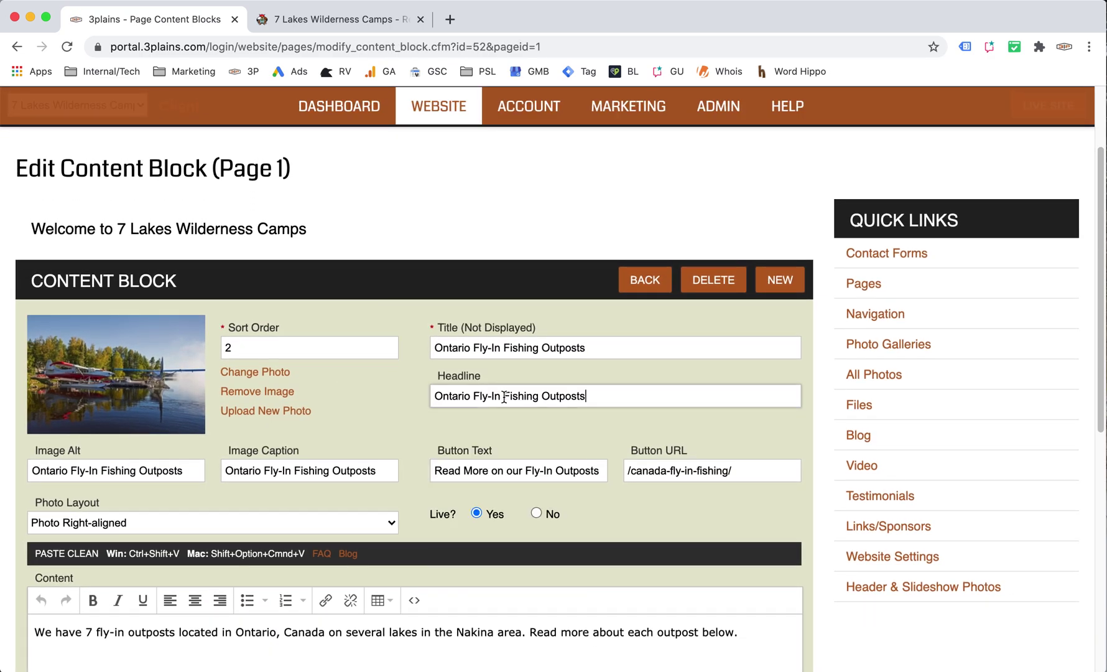
pyautogui.scroll(-7, 330, 454)
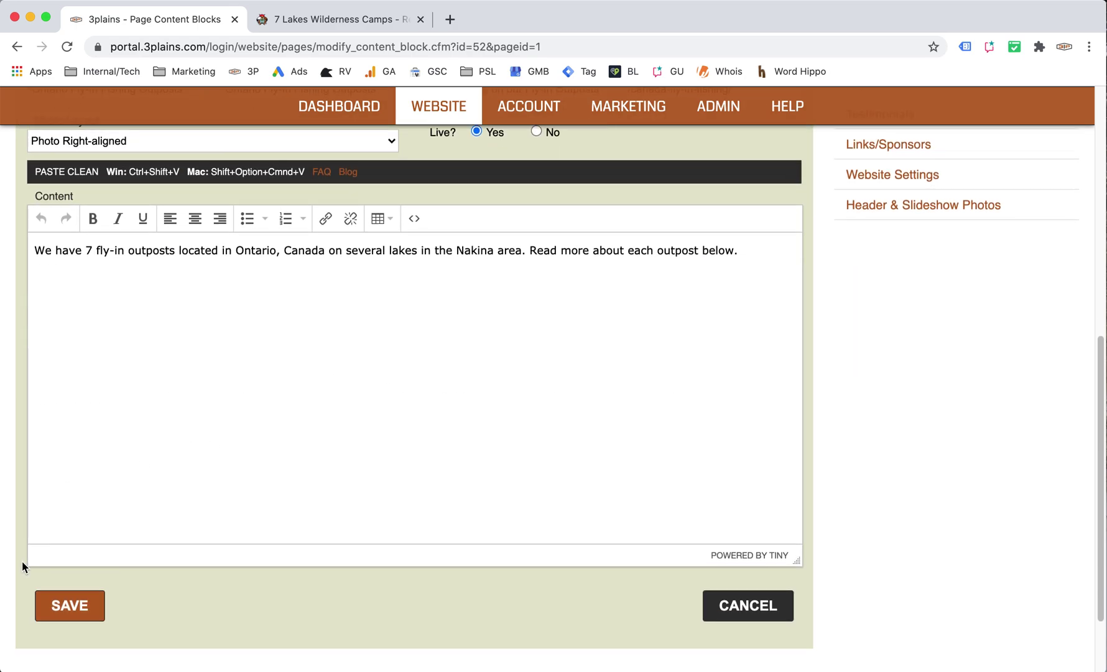
pyautogui.click(72, 567)
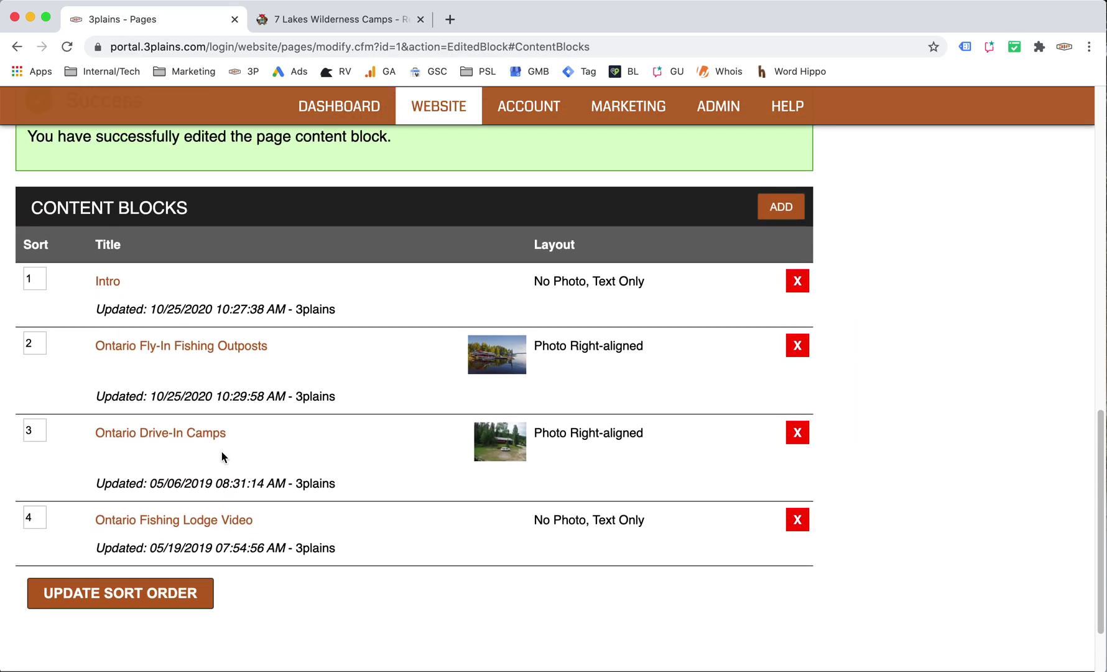
# Reopen the fly-in outposts block and compare its button text and button URL with the yellow button on the live homepage
pyautogui.click(193, 368)
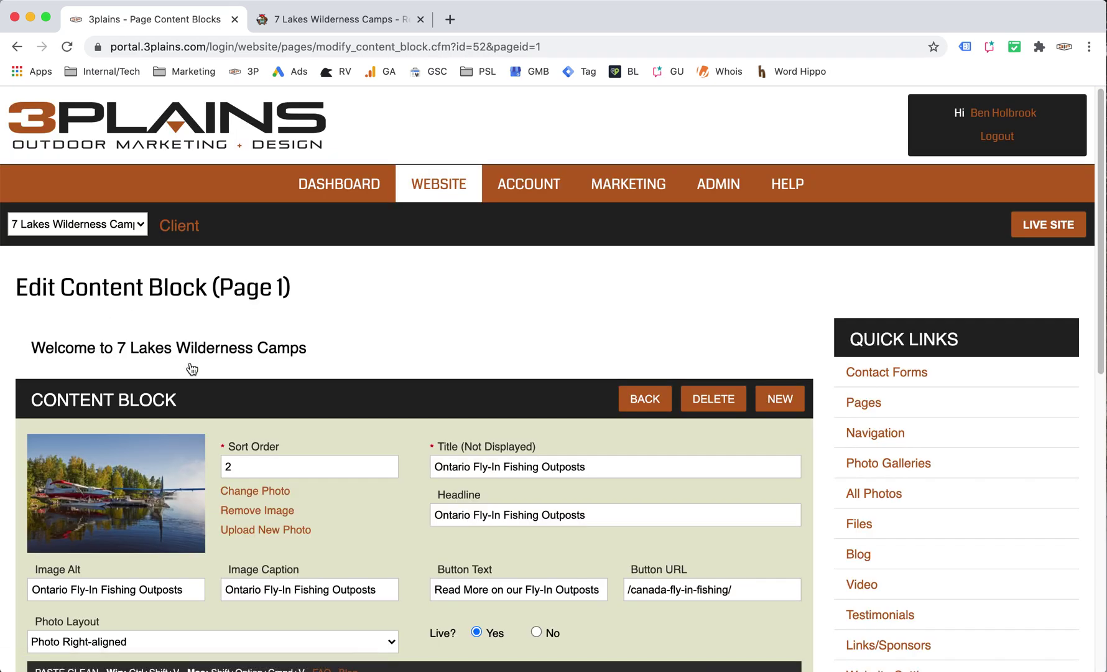
pyautogui.scroll(-1, 192, 368)
pyautogui.scroll(-2, 225, 429)
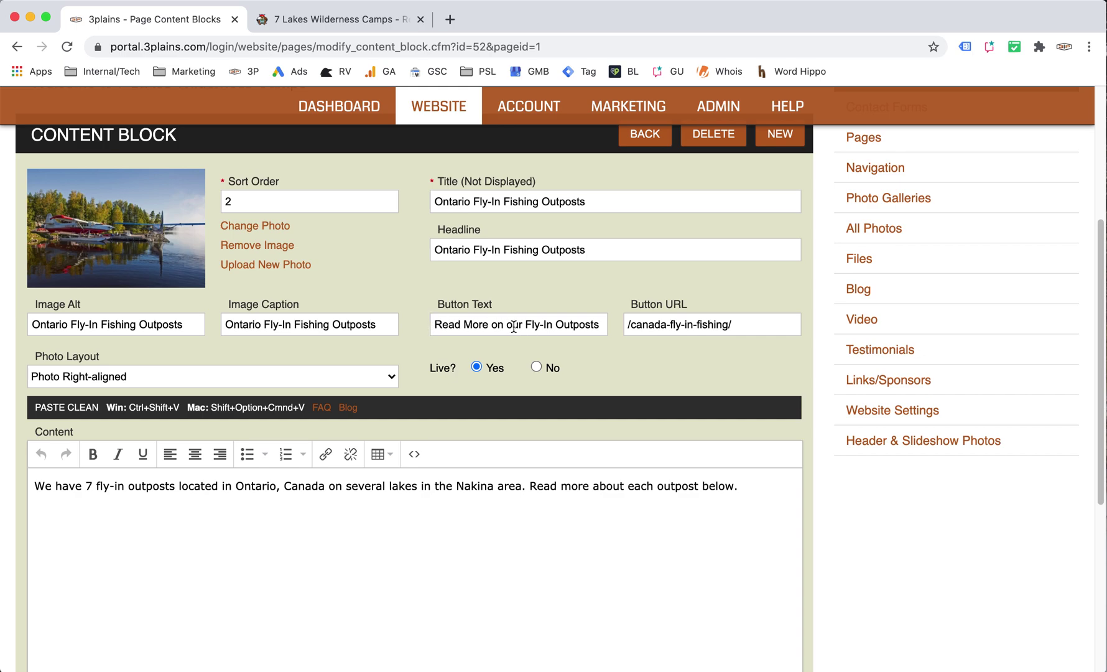
pyautogui.click(348, 26)
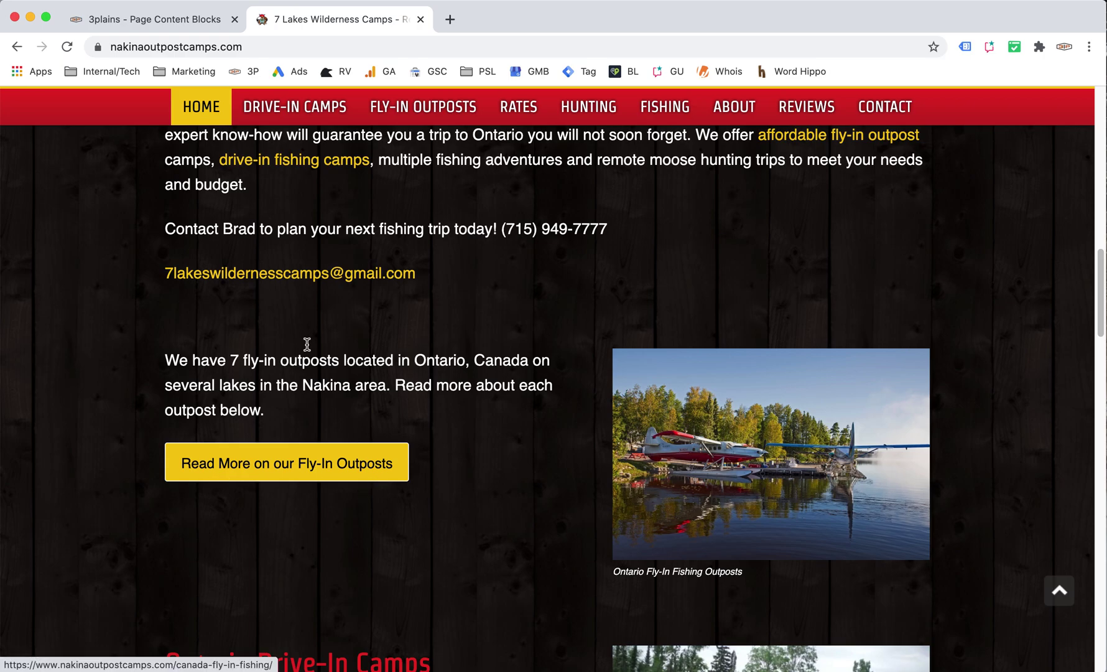
pyautogui.click(185, 30)
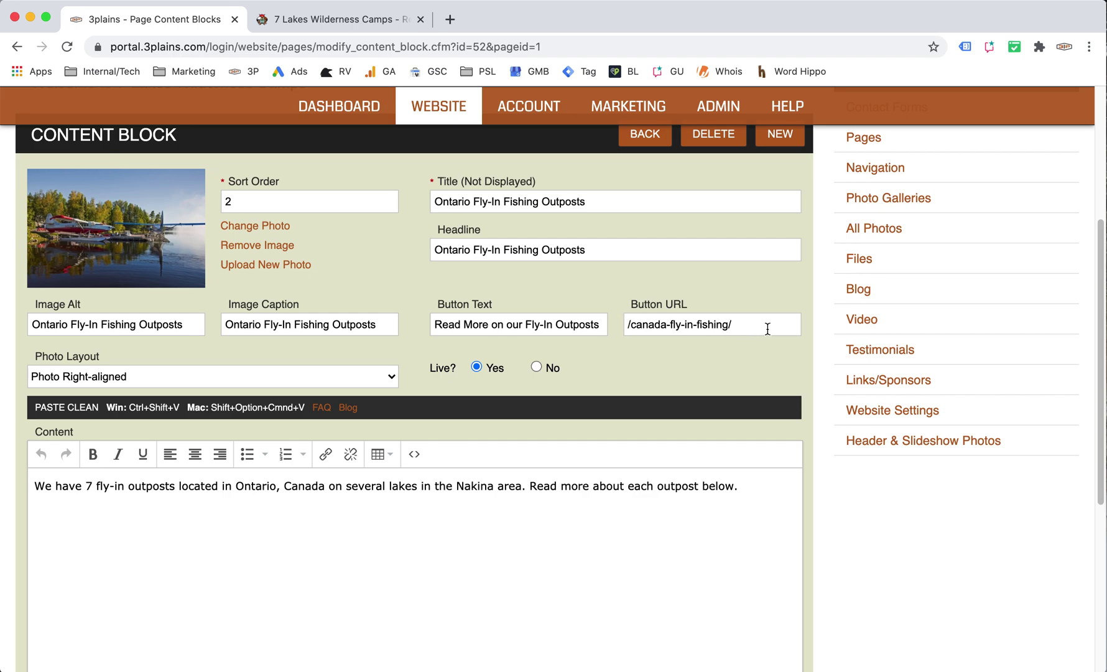
# Open the live Fly-In Outposts page and compare the "/canada-fly-in-fishing/" part of its address with the block's button URL
pyautogui.click(392, 22)
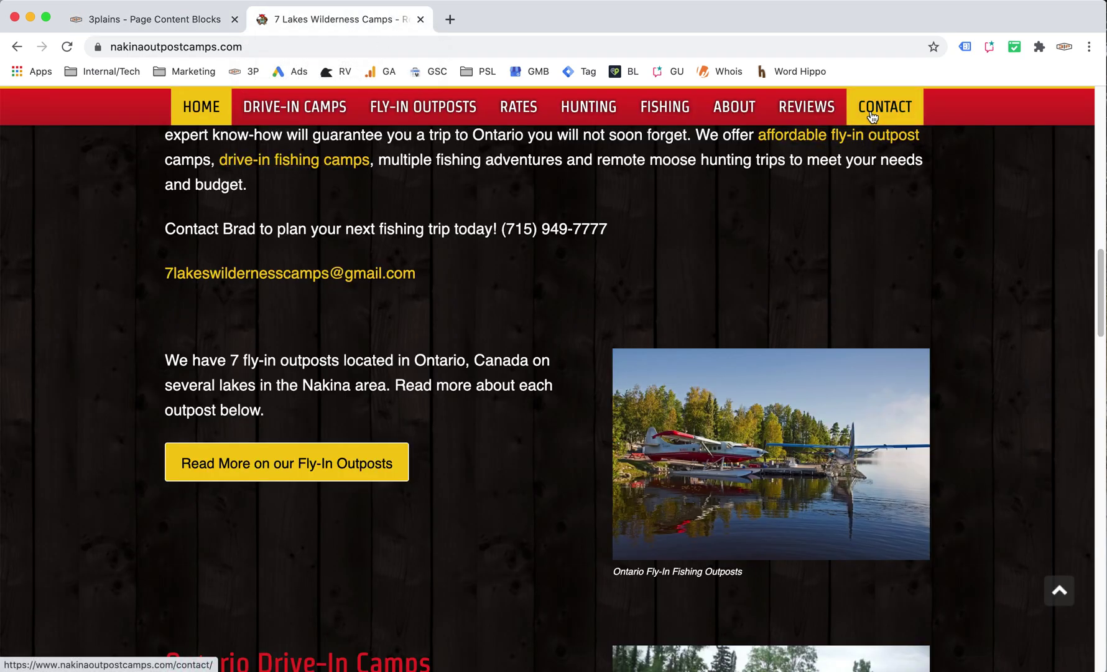
pyautogui.scroll(3, 573, 253)
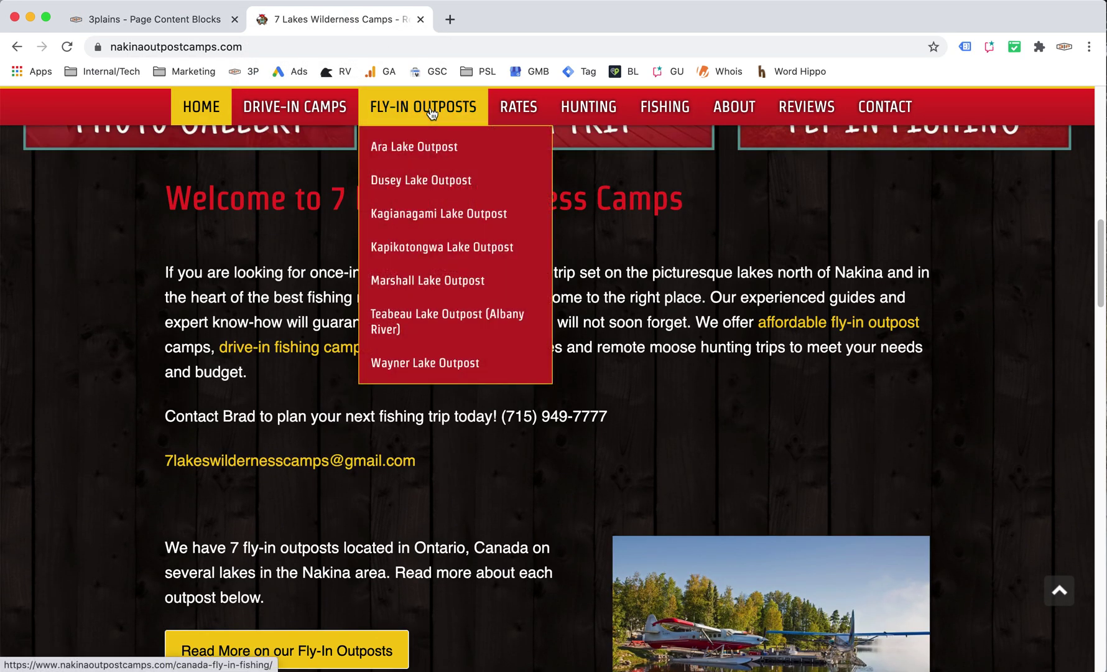
pyautogui.click(432, 112)
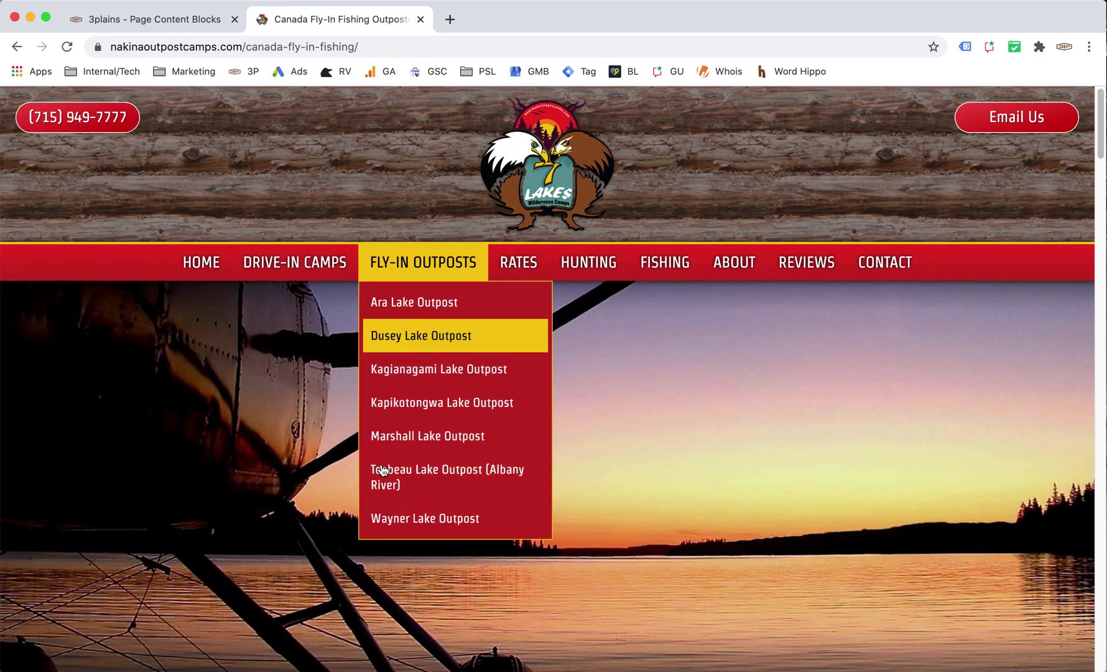
pyautogui.scroll(-7, 316, 456)
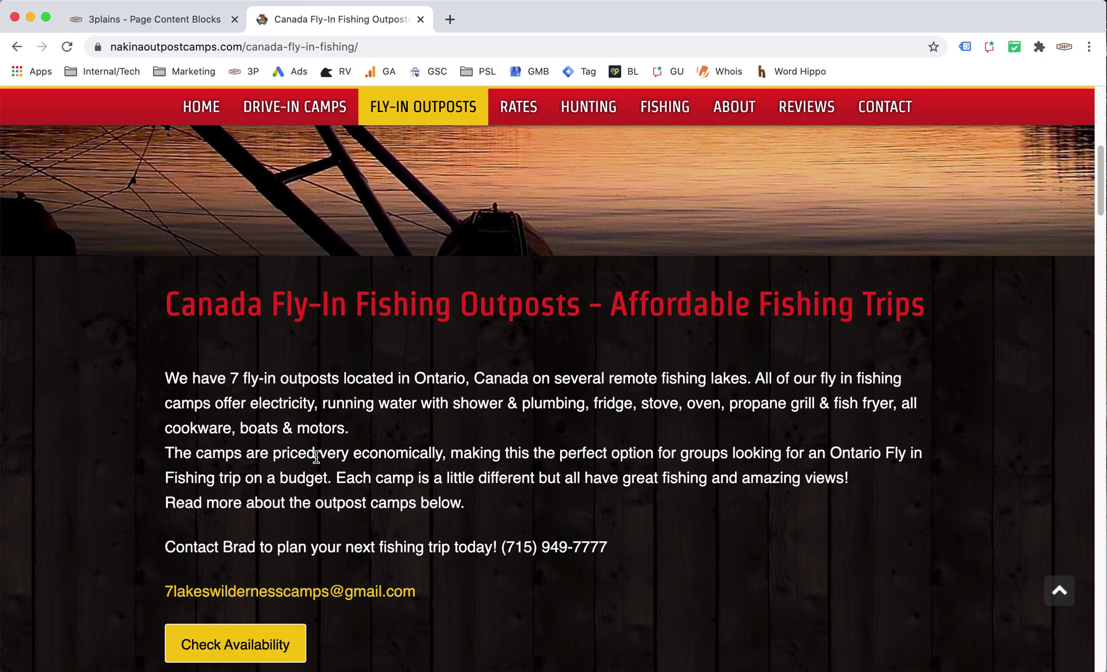
pyautogui.scroll(-2, 316, 457)
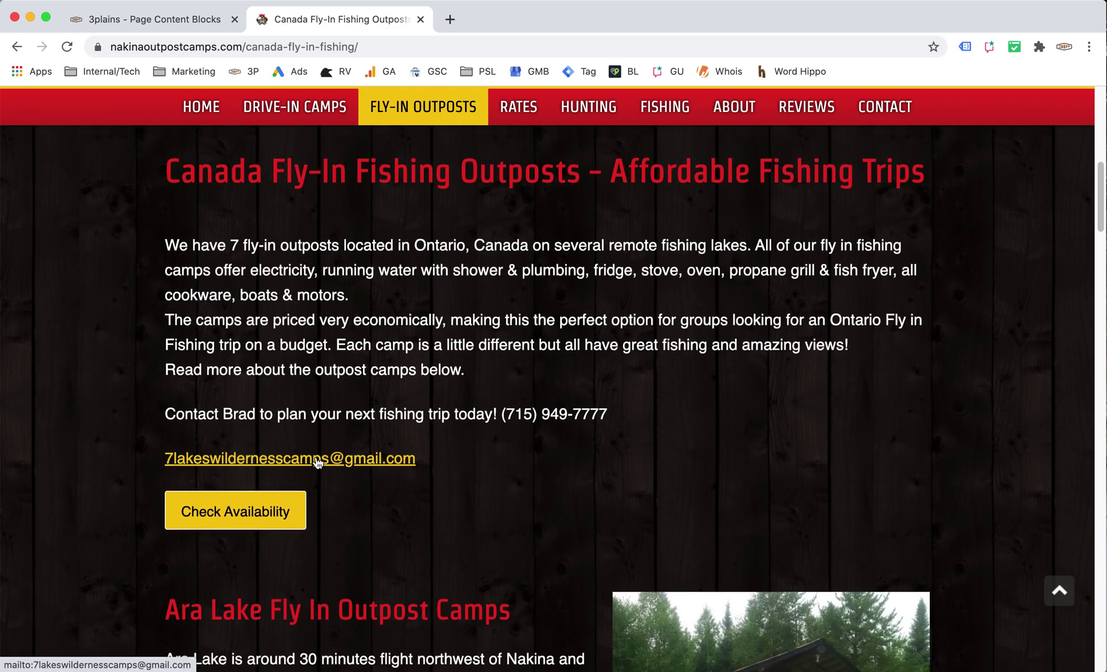
pyautogui.scroll(3, 317, 460)
pyautogui.moveTo(369, 46); pyautogui.dragTo(242, 46)
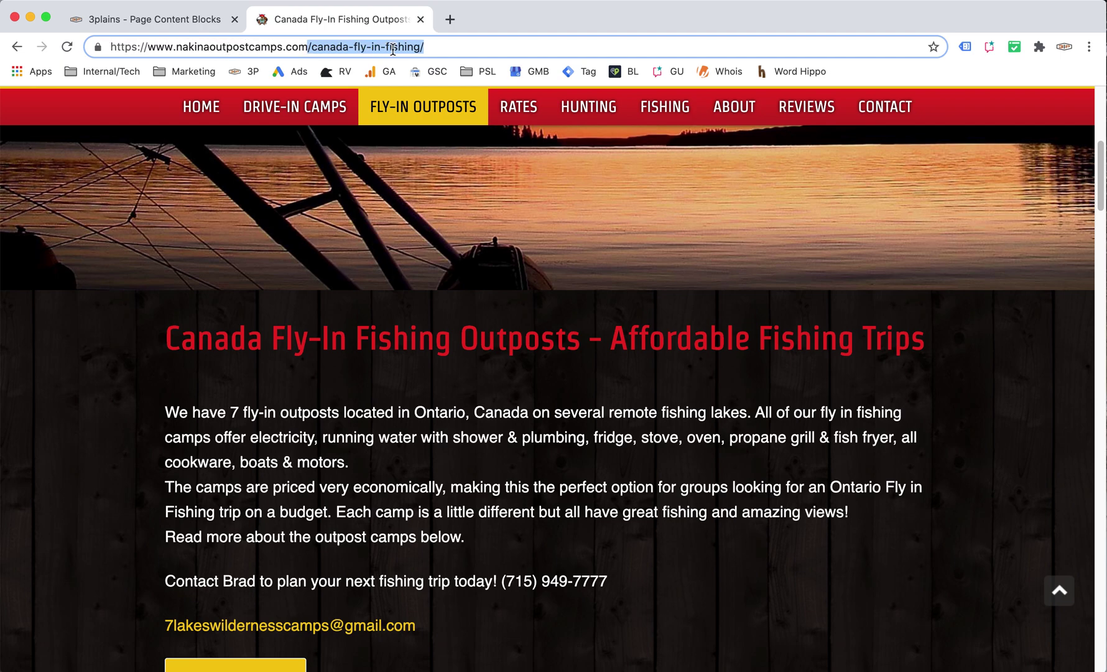
pyautogui.click(132, 19)
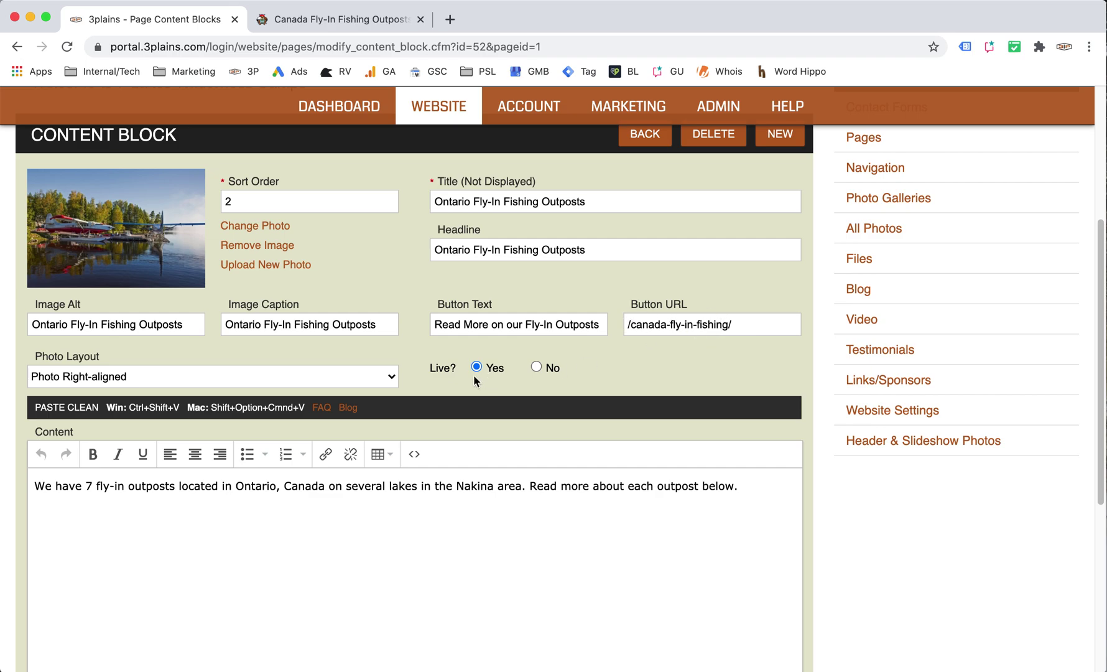
# Return to the live homepage and test the "Read More on our Fly-In Outposts" button, viewing the page it opens
pyautogui.click(383, 19)
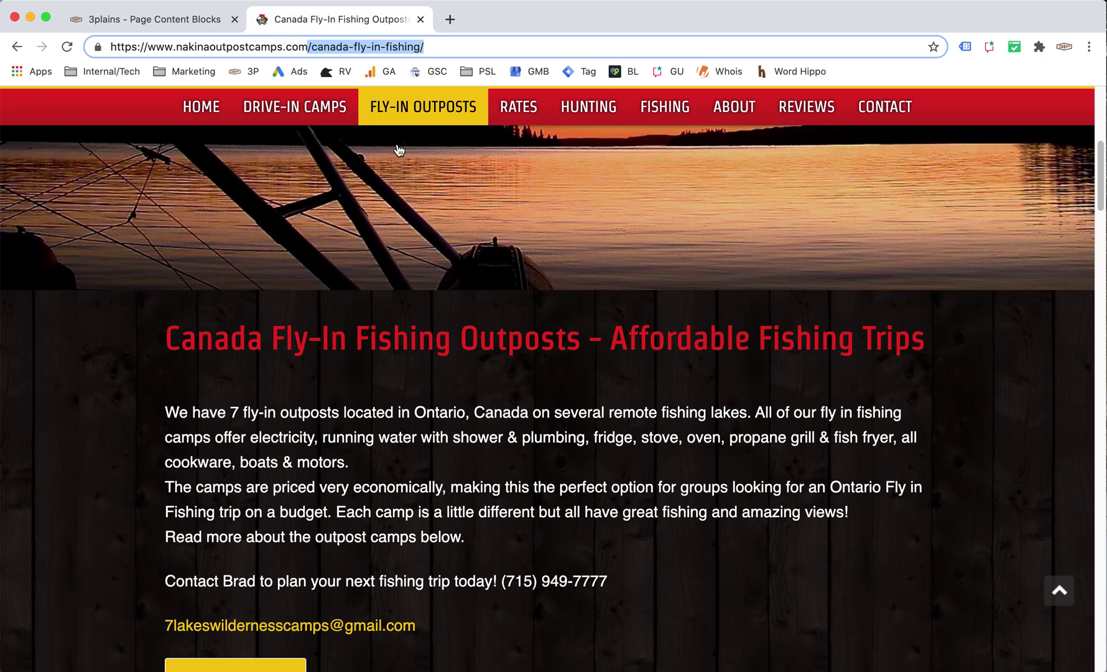
pyautogui.click(212, 122)
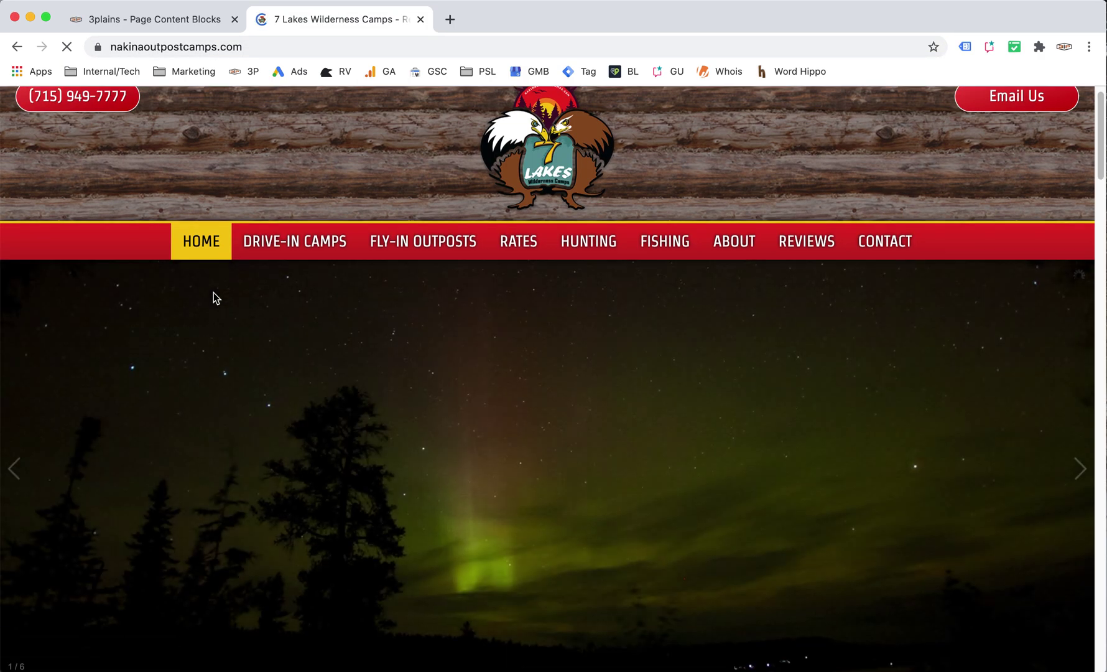
pyautogui.scroll(-15, 213, 292)
pyautogui.scroll(-5, 213, 291)
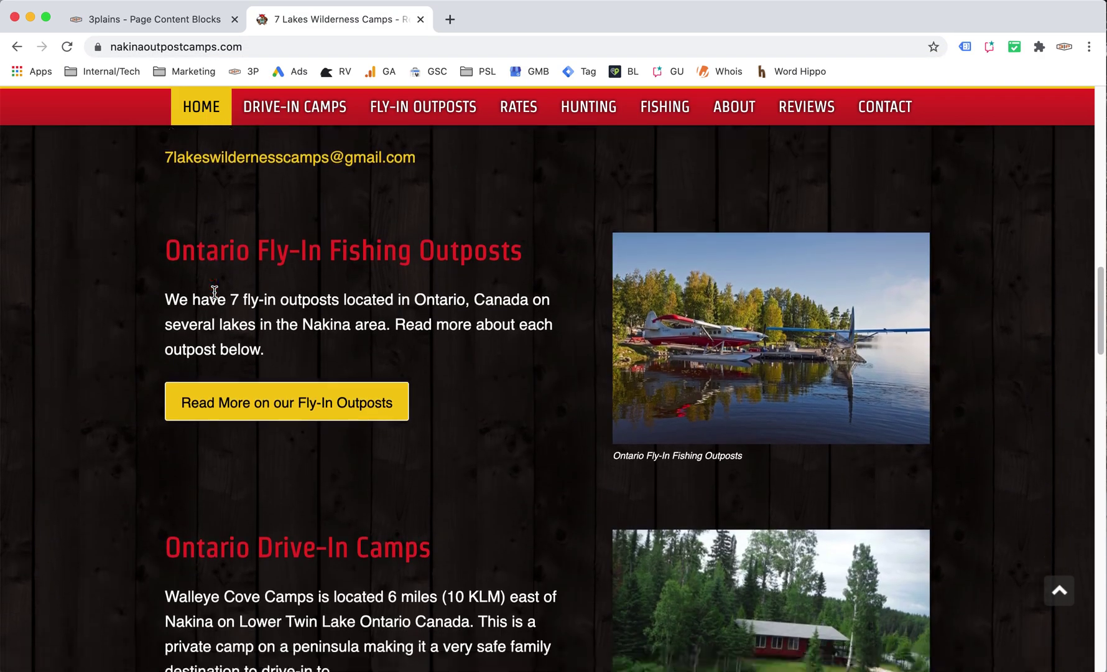
pyautogui.click(299, 411)
pyautogui.scroll(-8, 299, 411)
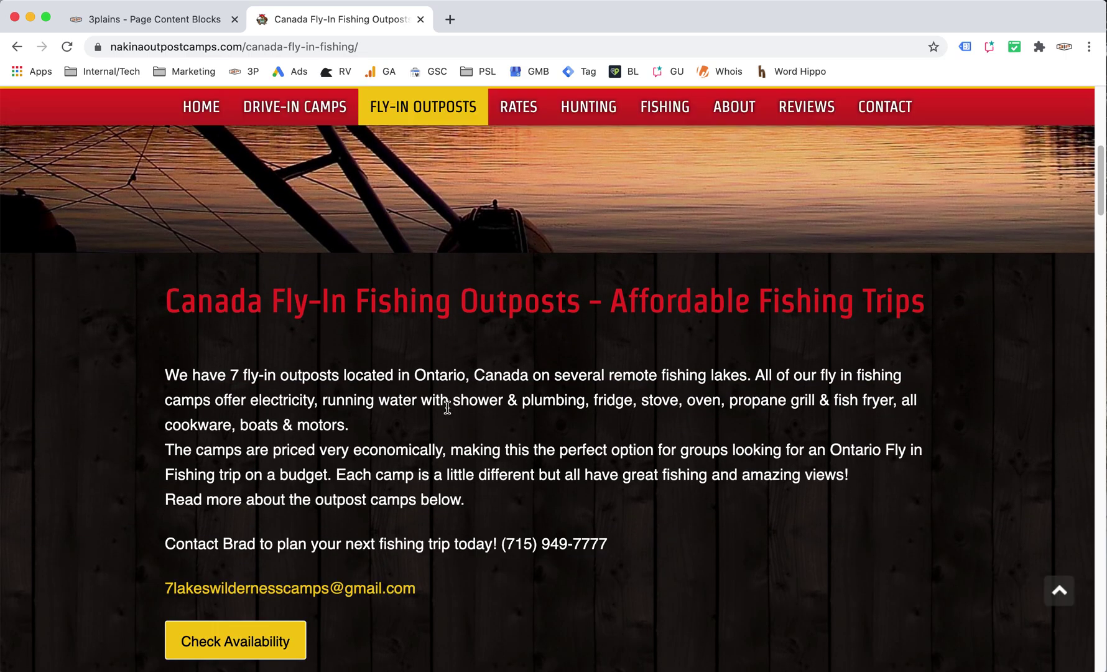
# Follow the Check Availability button to the live contact page, then return to the fly-in outposts block's Button URL field
pyautogui.scroll(-4, 454, 401)
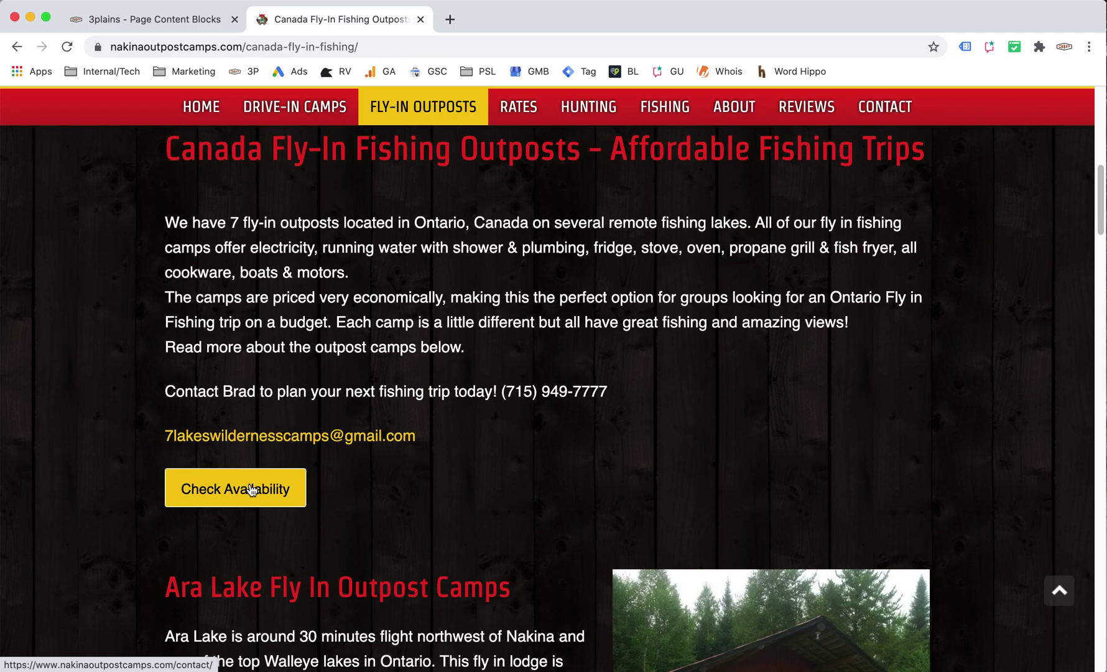
pyautogui.click(249, 491)
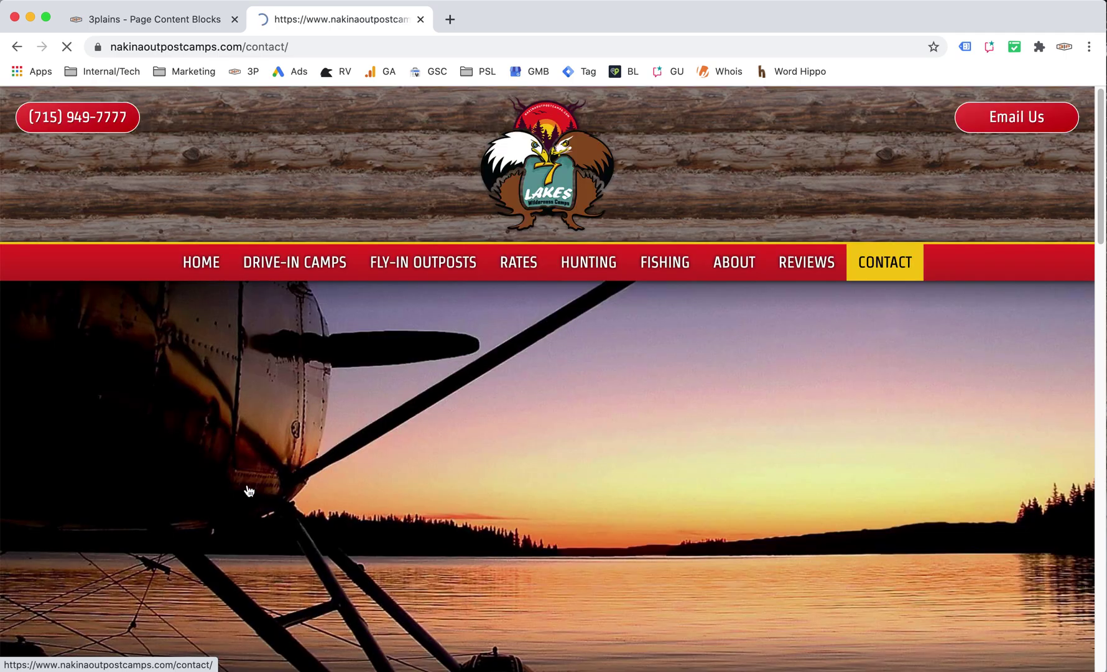
pyautogui.scroll(-10, 604, 429)
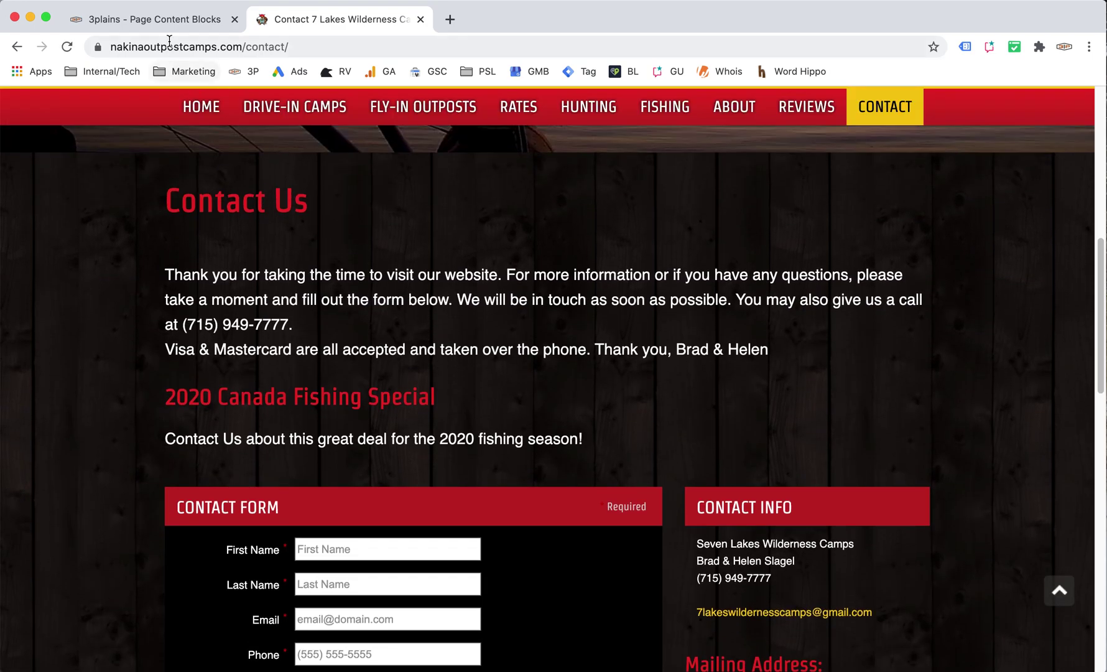
pyautogui.click(167, 20)
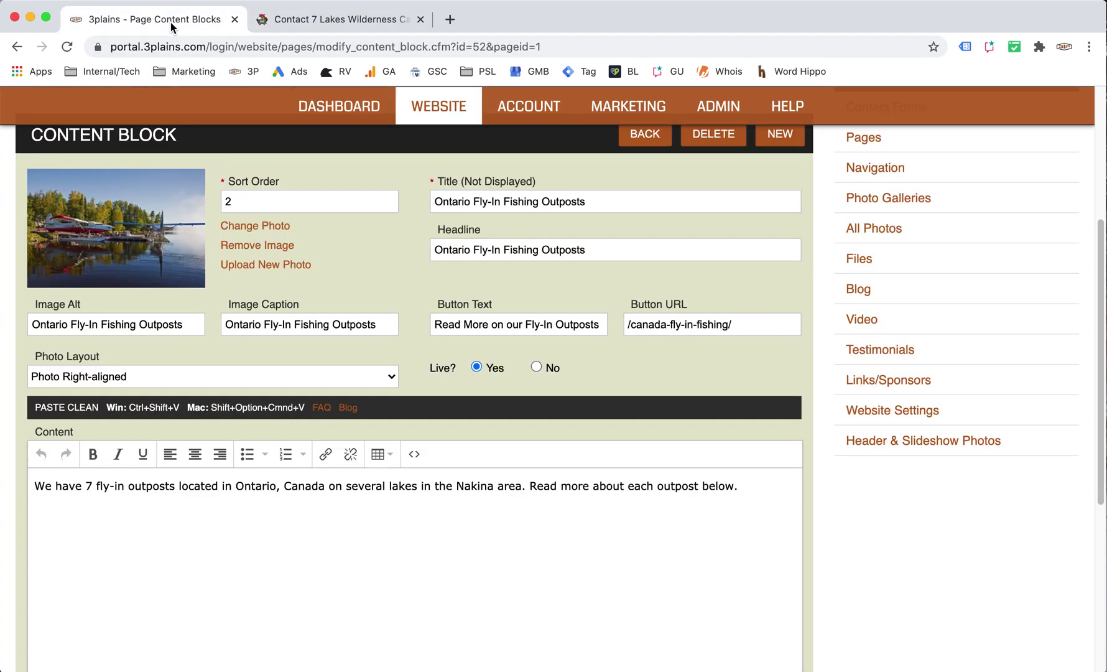
pyautogui.click(655, 320)
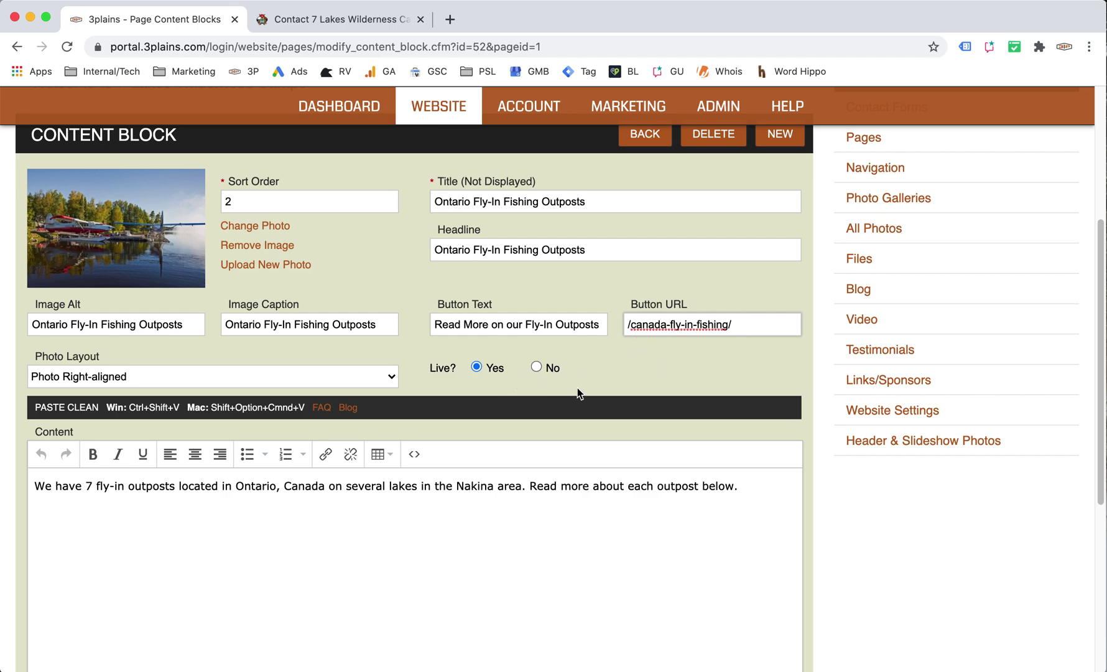
# Review the fly-in outposts block's photo layout options and keep Photo Right-aligned
pyautogui.scroll(-5, 577, 392)
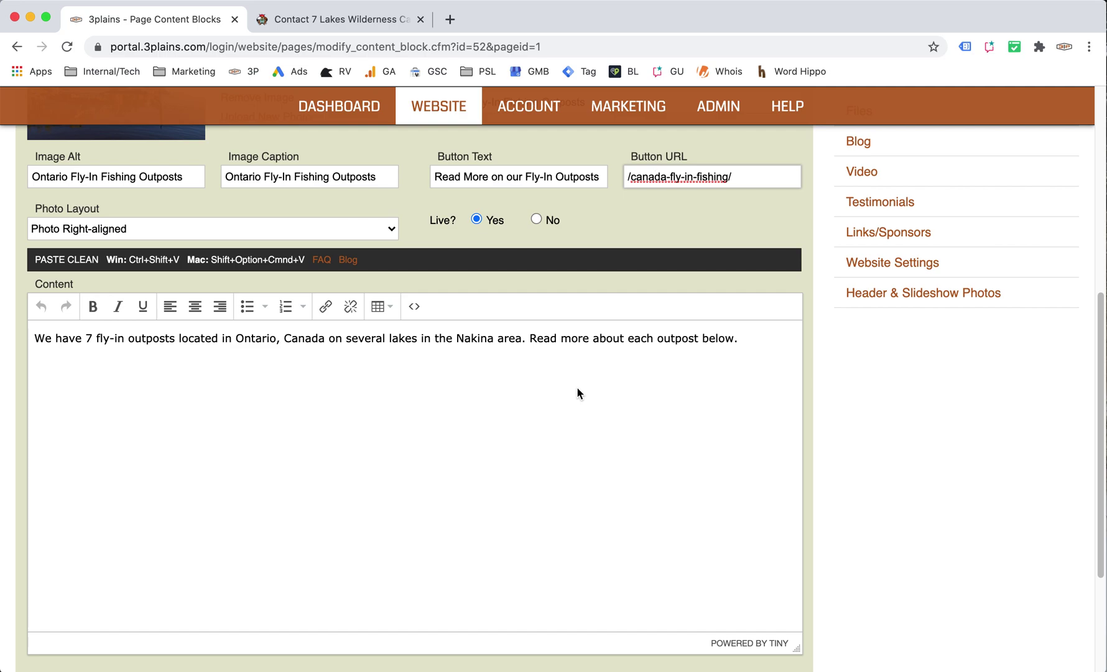
pyautogui.scroll(6, 577, 393)
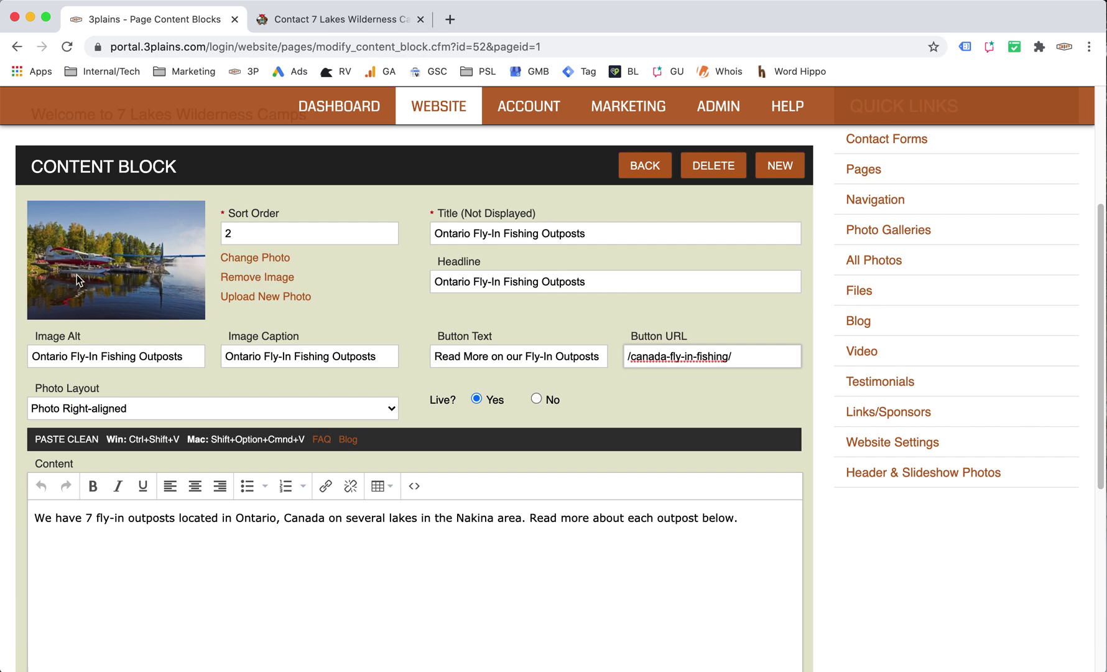
pyautogui.click(275, 410)
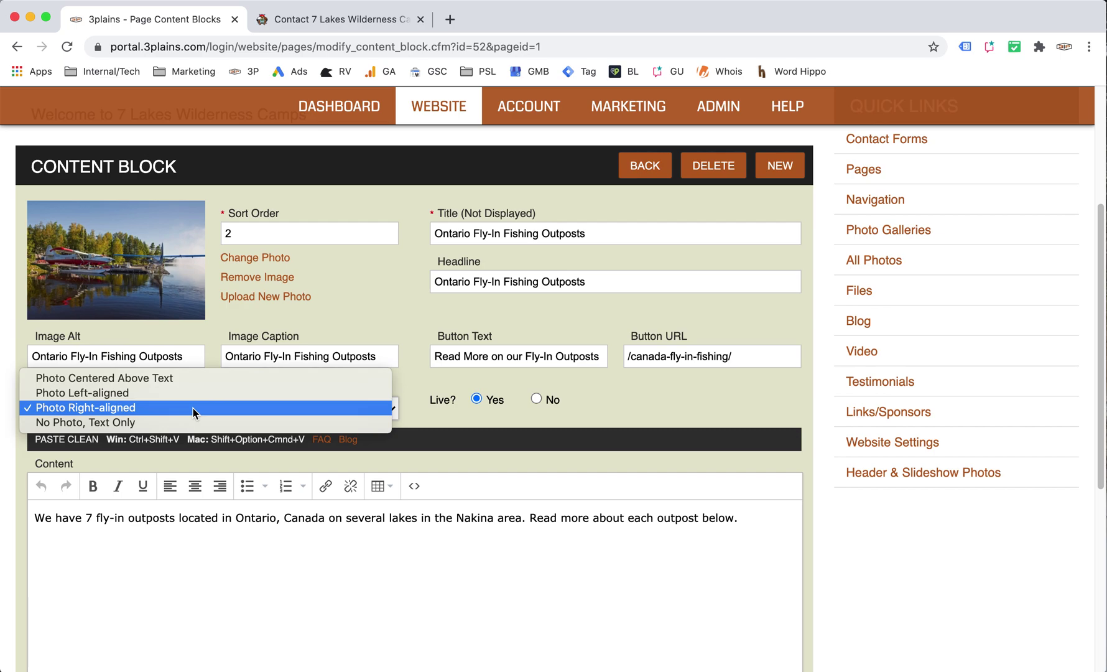
pyautogui.click(131, 408)
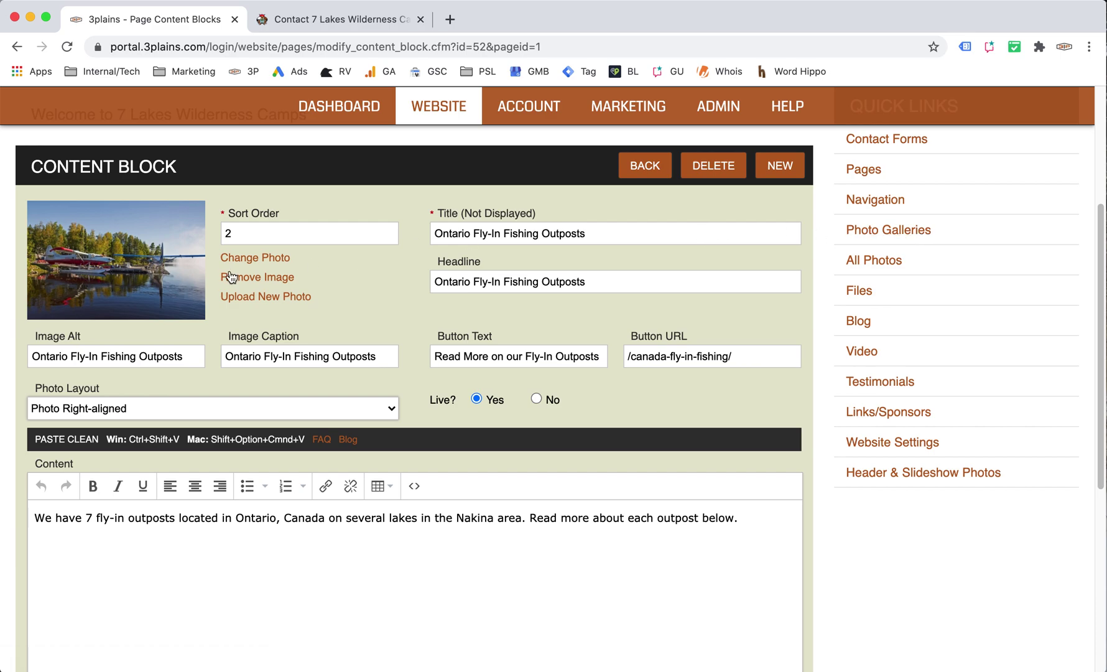
# Start changing the fly-in outposts block's photo and filter the available photos to the Fly-in Fishing Photo Gallery
pyautogui.click(257, 260)
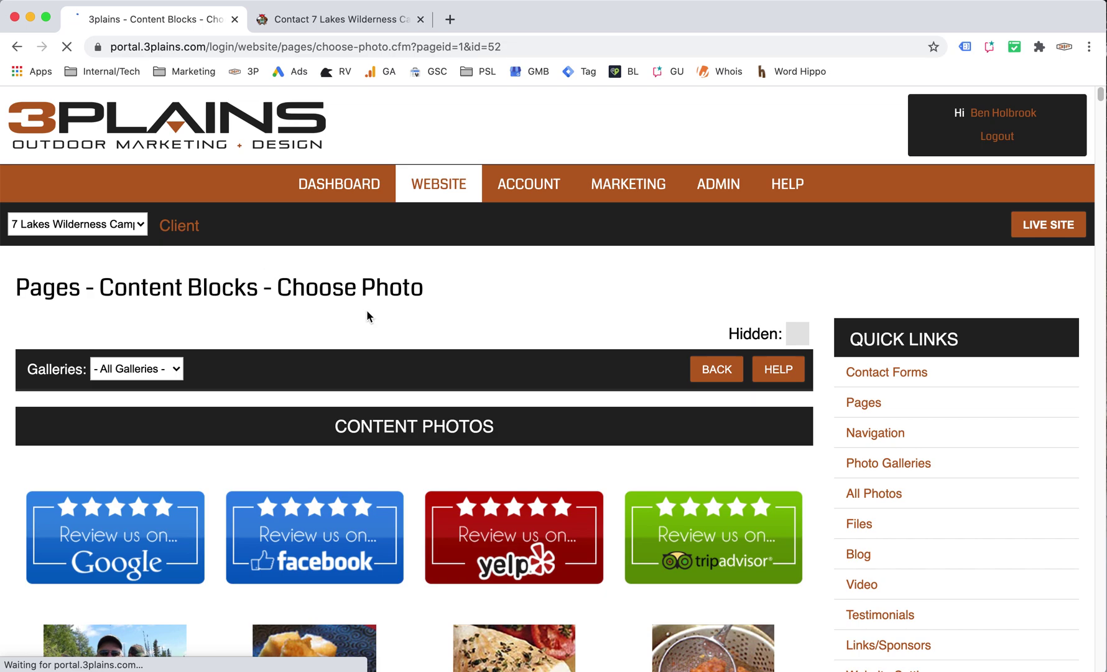
pyautogui.scroll(-4, 367, 314)
pyautogui.scroll(2, 144, 277)
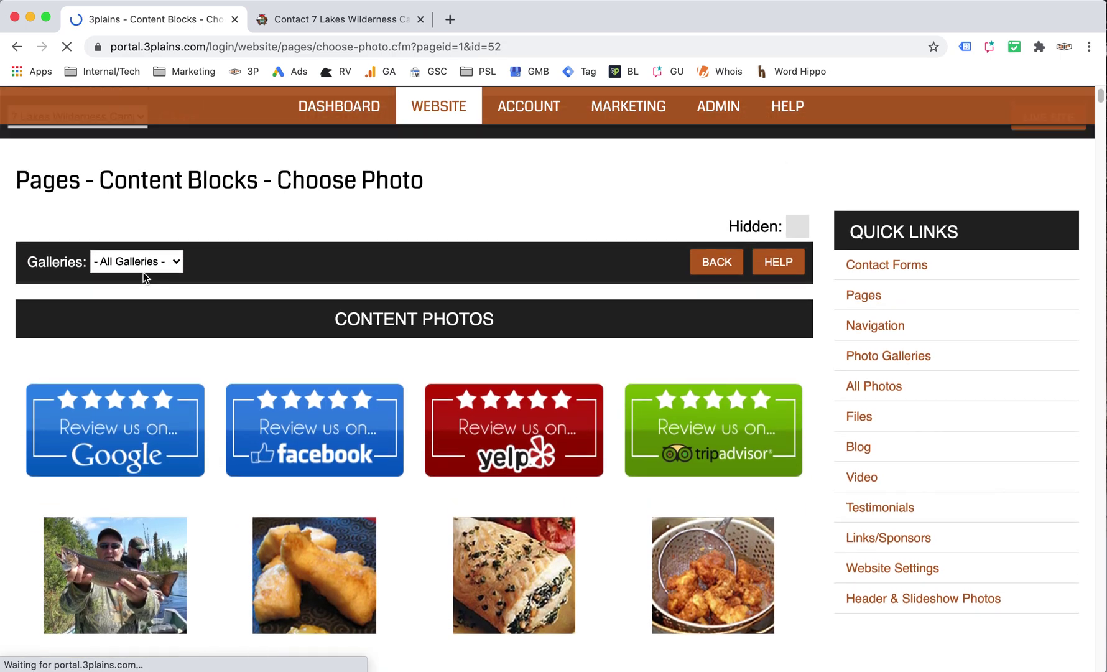
pyautogui.click(150, 265)
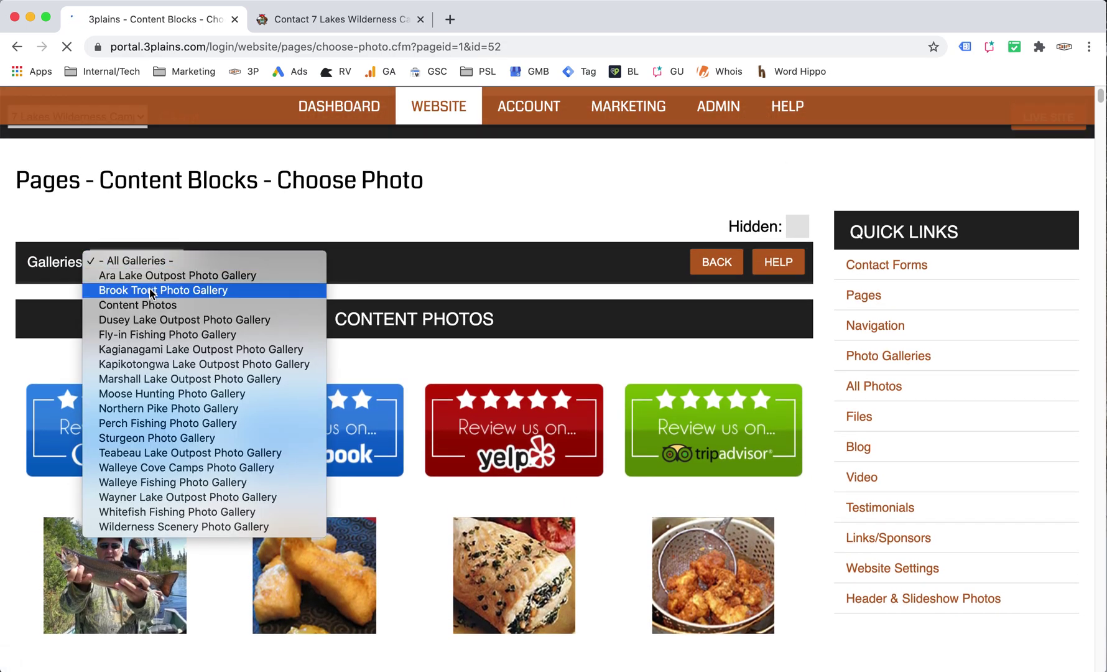
pyautogui.click(149, 336)
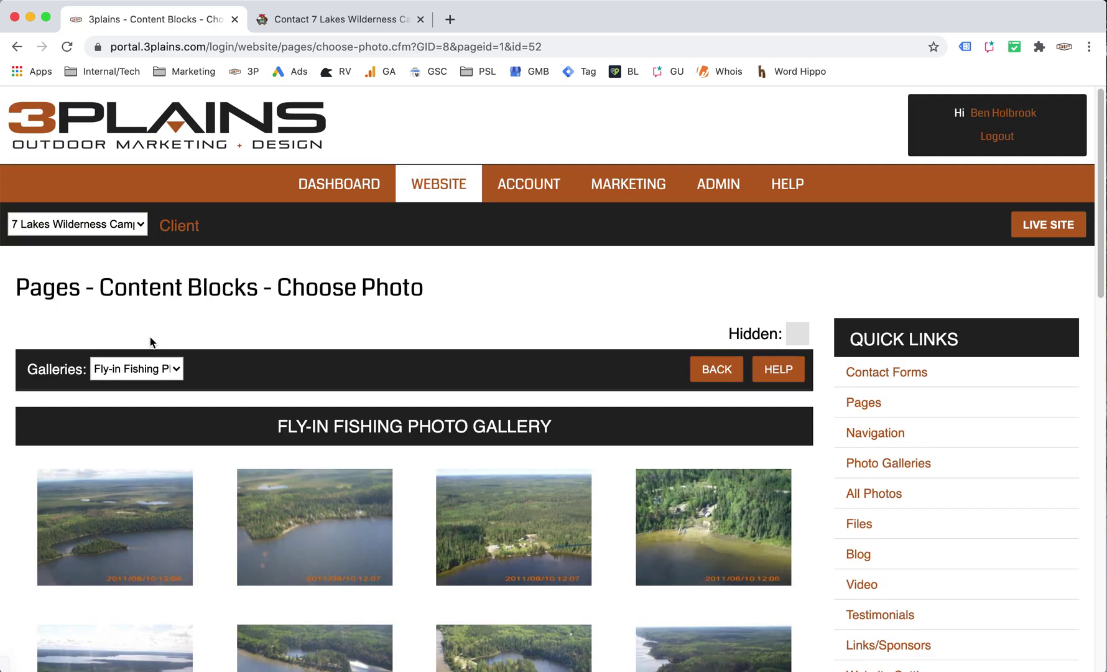
# Choose the aerial photo of the river winding through forest, near the end of the gallery, as the block's photo
pyautogui.scroll(-5, 305, 398)
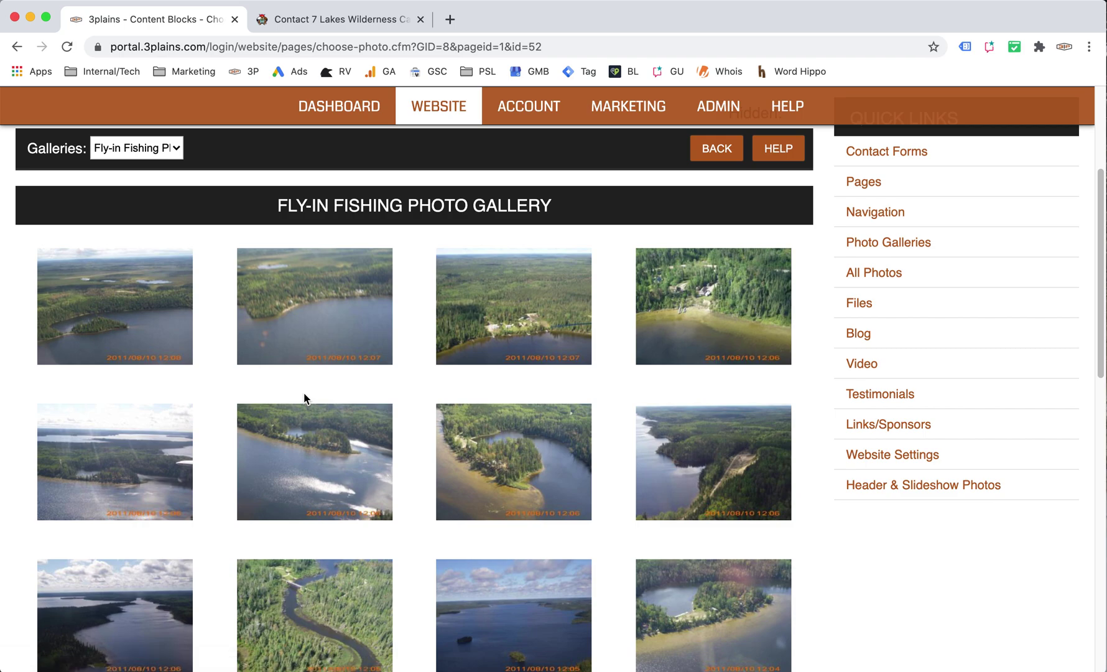
pyautogui.scroll(2, 305, 399)
pyautogui.scroll(-8, 305, 398)
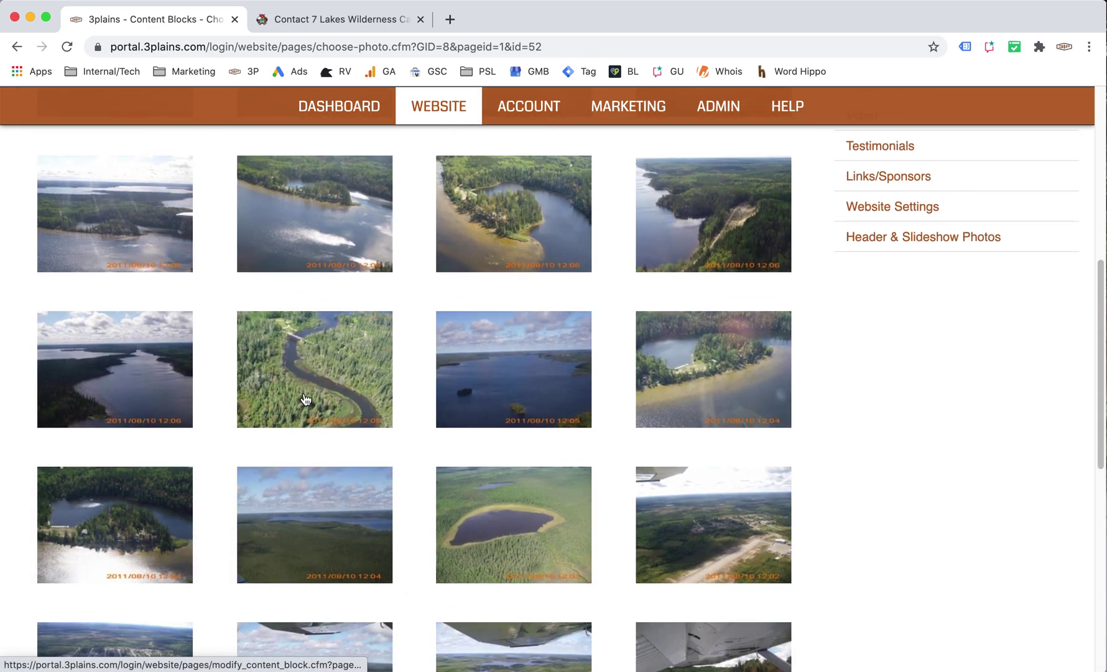
pyautogui.scroll(-5, 304, 398)
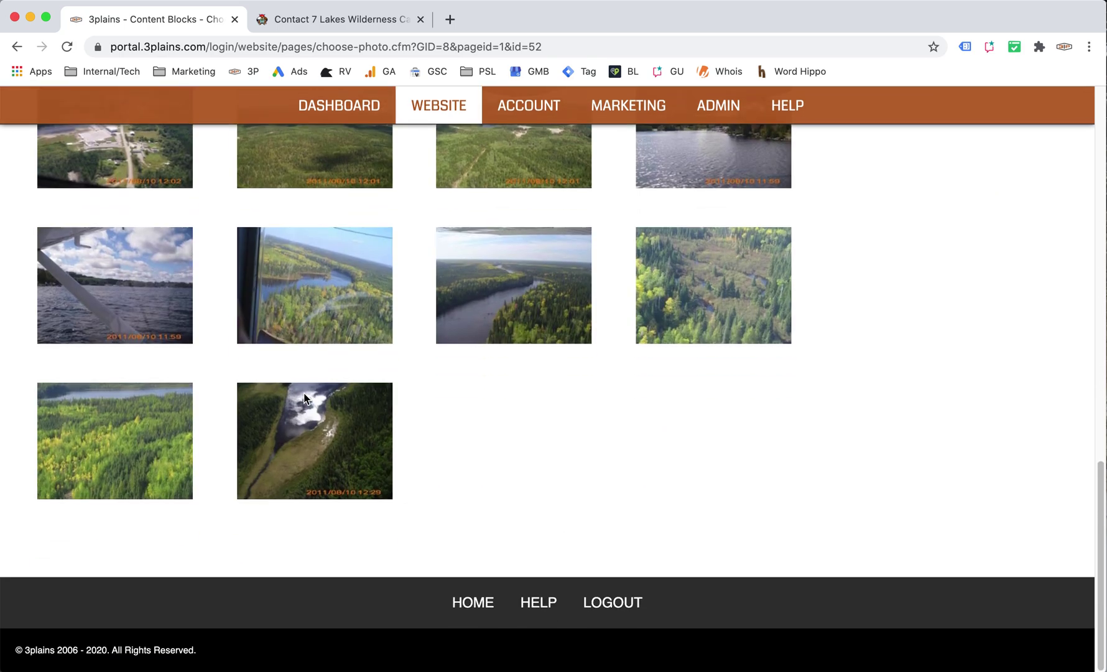
pyautogui.click(504, 305)
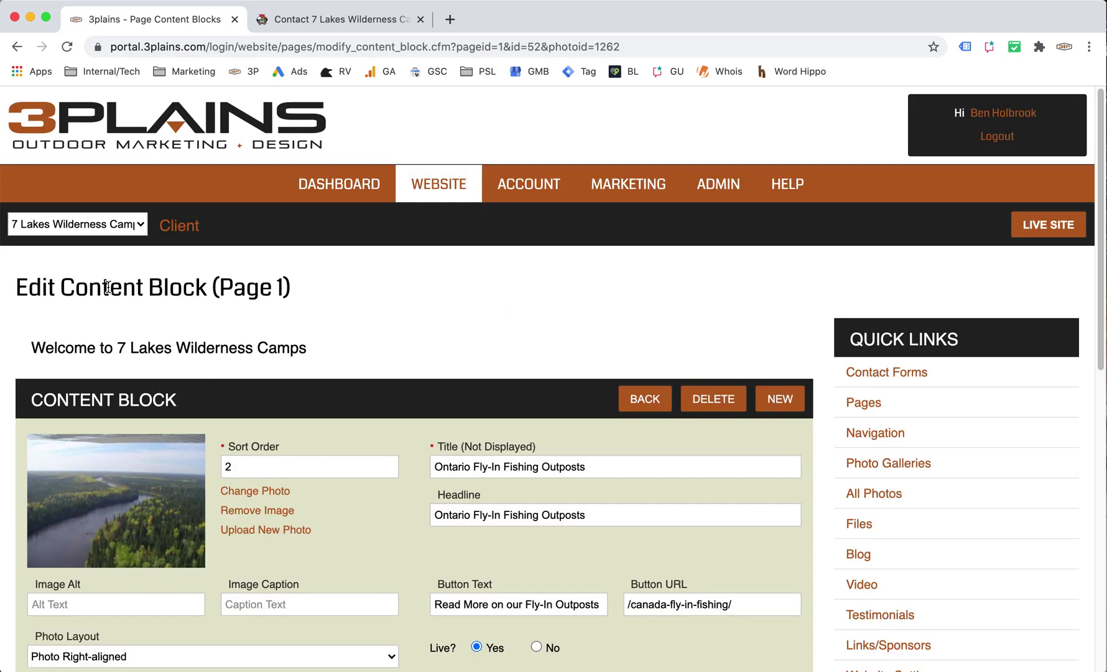
# Examine the fly-in outposts block with its new photo, checking the image alt, caption, photo layout and content fields
pyautogui.scroll(-1, 249, 375)
pyautogui.scroll(-5, 187, 392)
pyautogui.scroll(-4, 293, 407)
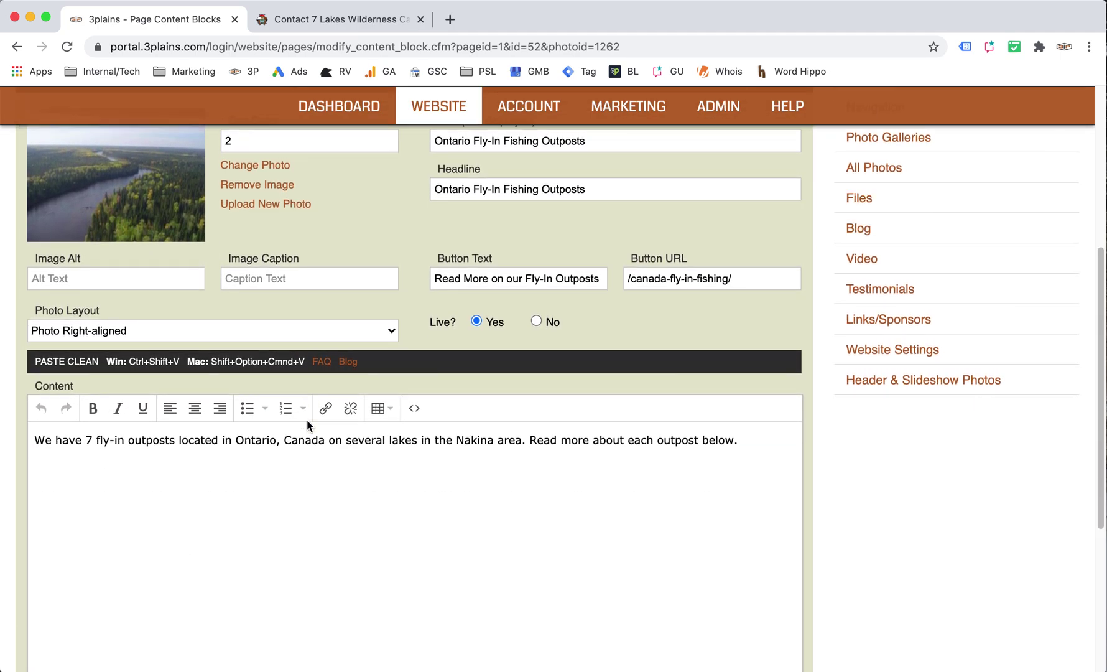
pyautogui.scroll(2, 307, 426)
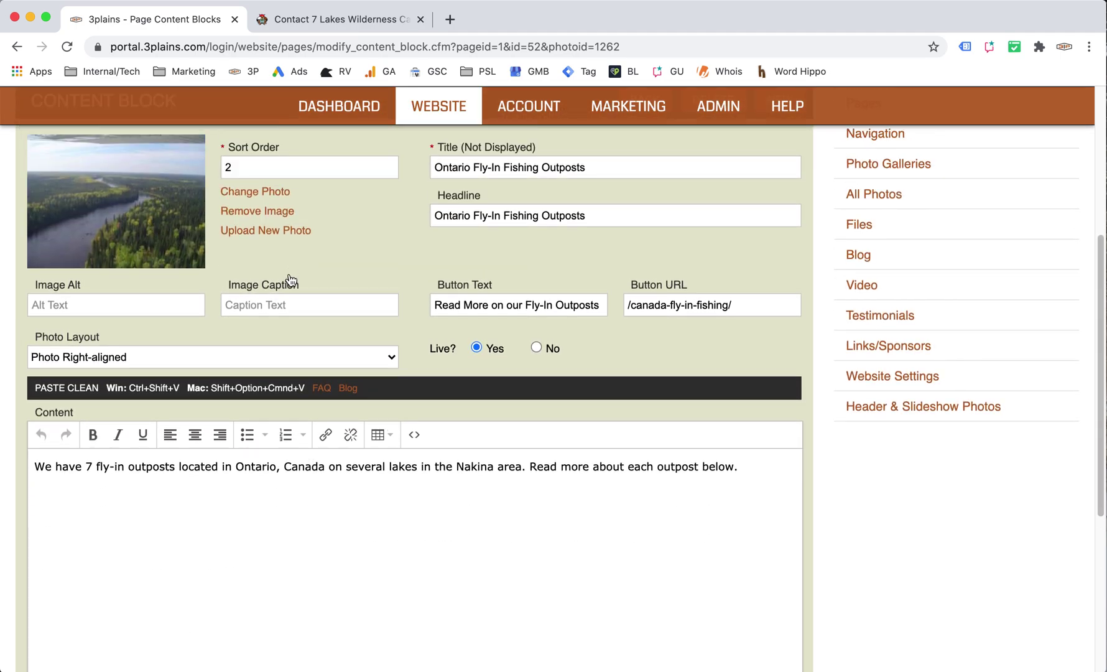
pyautogui.scroll(-2, 287, 290)
pyautogui.scroll(-5, 284, 297)
pyautogui.scroll(8, 451, 331)
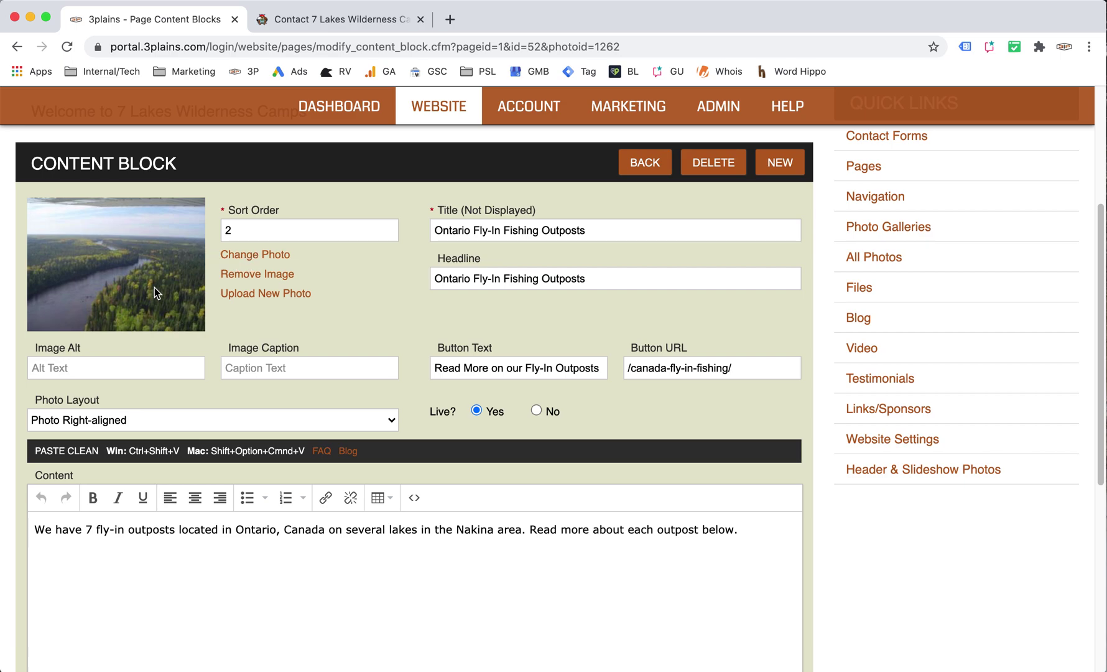
pyautogui.scroll(-5, 156, 292)
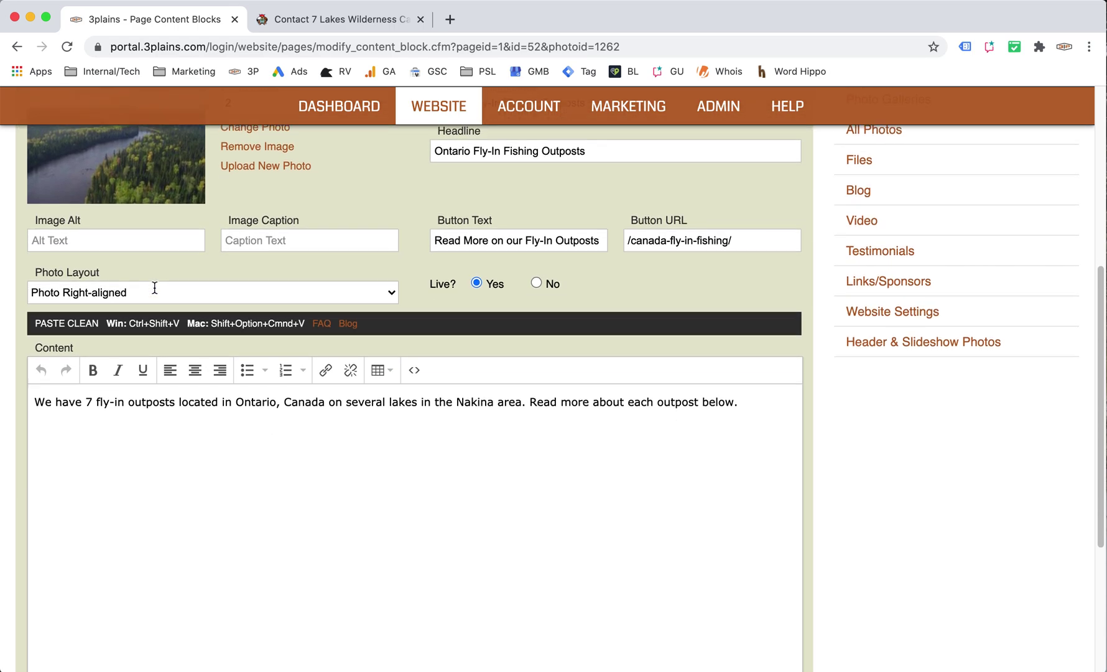
pyautogui.scroll(-3, 336, 334)
pyautogui.scroll(4, 341, 338)
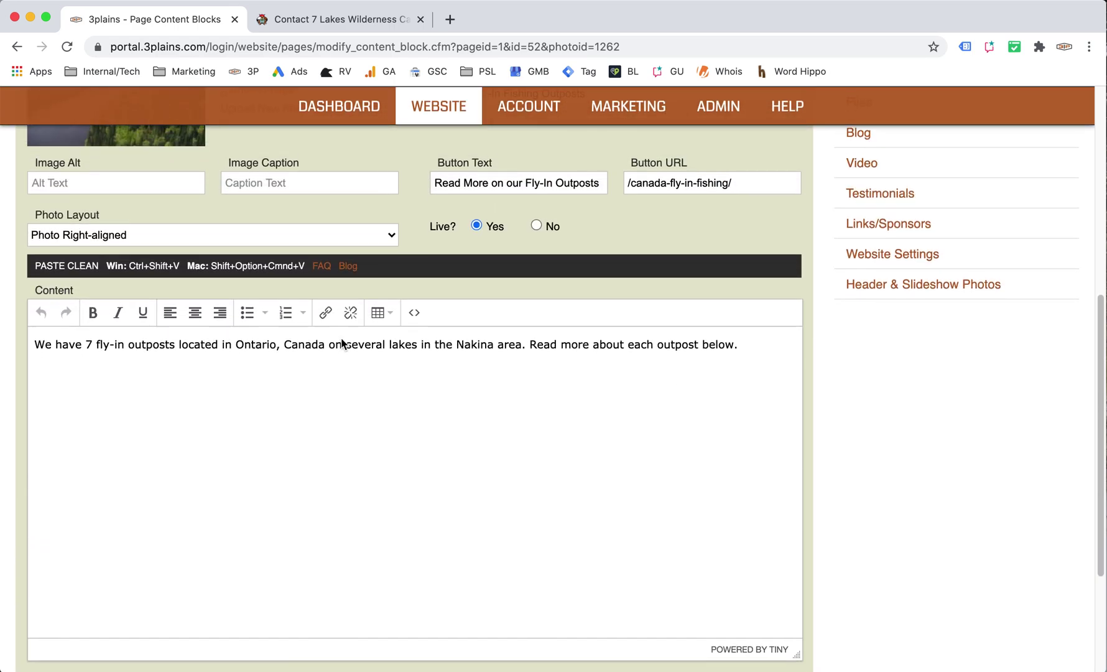
pyautogui.scroll(-1, 242, 346)
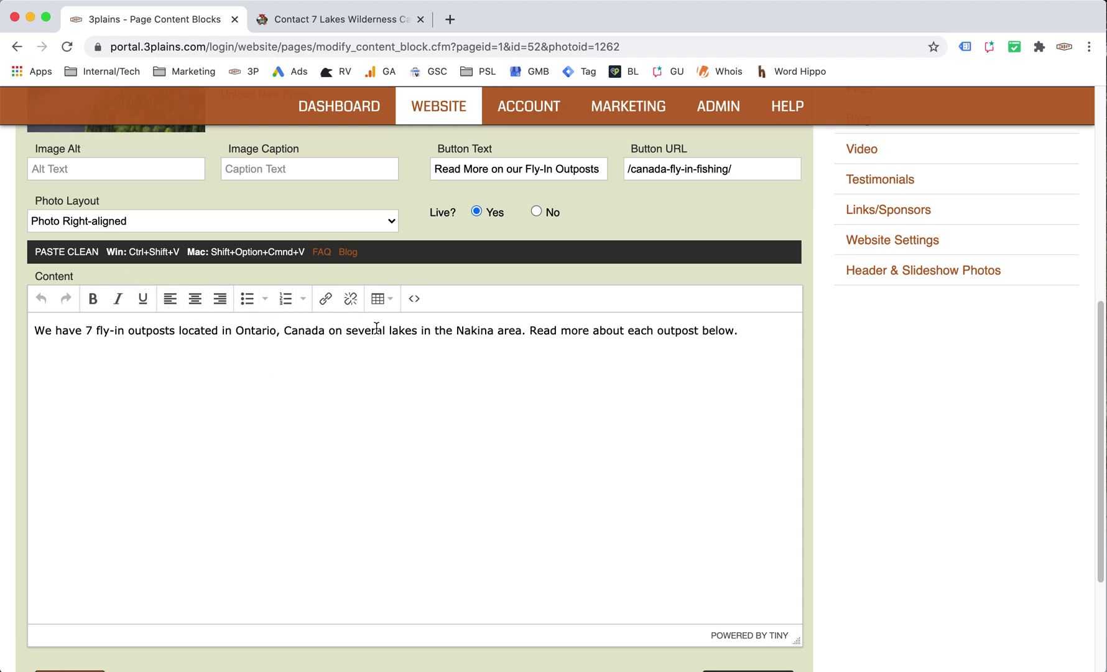
# Add two new lines after the block's content sentence, trying out sample text there and deleting it
pyautogui.click(758, 331)
pyautogui.press('Return')
pyautogui.press('Return')
pyautogui.write('tyep')
pyautogui.press('BackSpace')
pyautogui.press('BackSpace')
pyautogui.write('opg')
pyautogui.moveTo(82, 383); pyautogui.dragTo(37, 366)
pyautogui.press('BackSpace')
# Check the text layout on the live contact page and return to the fly-in outposts block
pyautogui.click(343, 18)
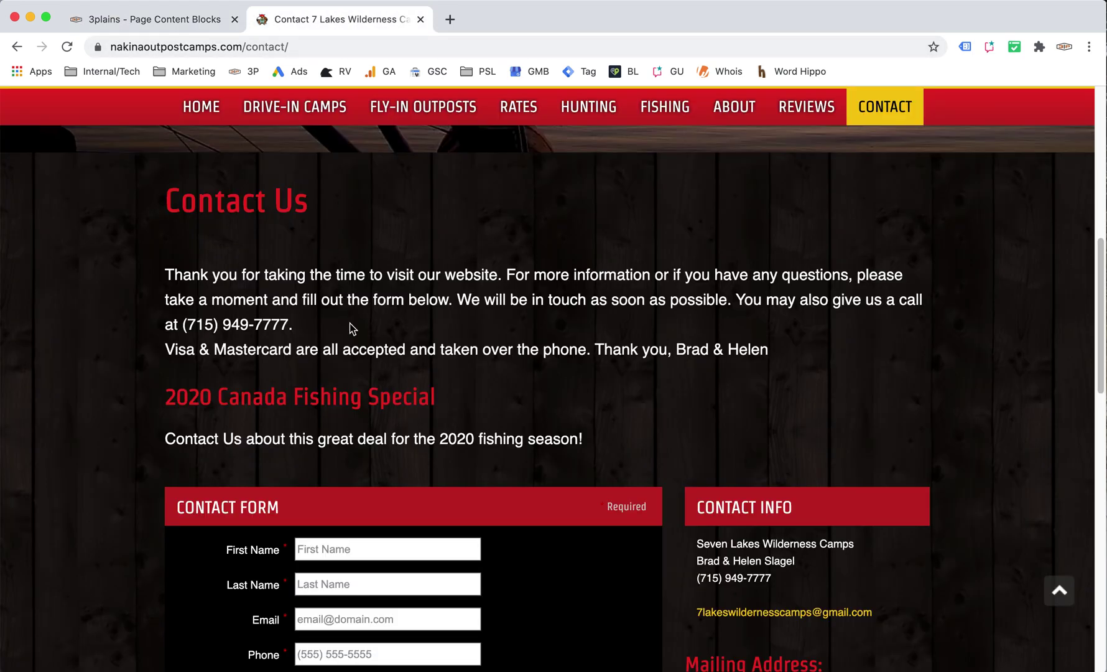
pyautogui.scroll(2, 351, 327)
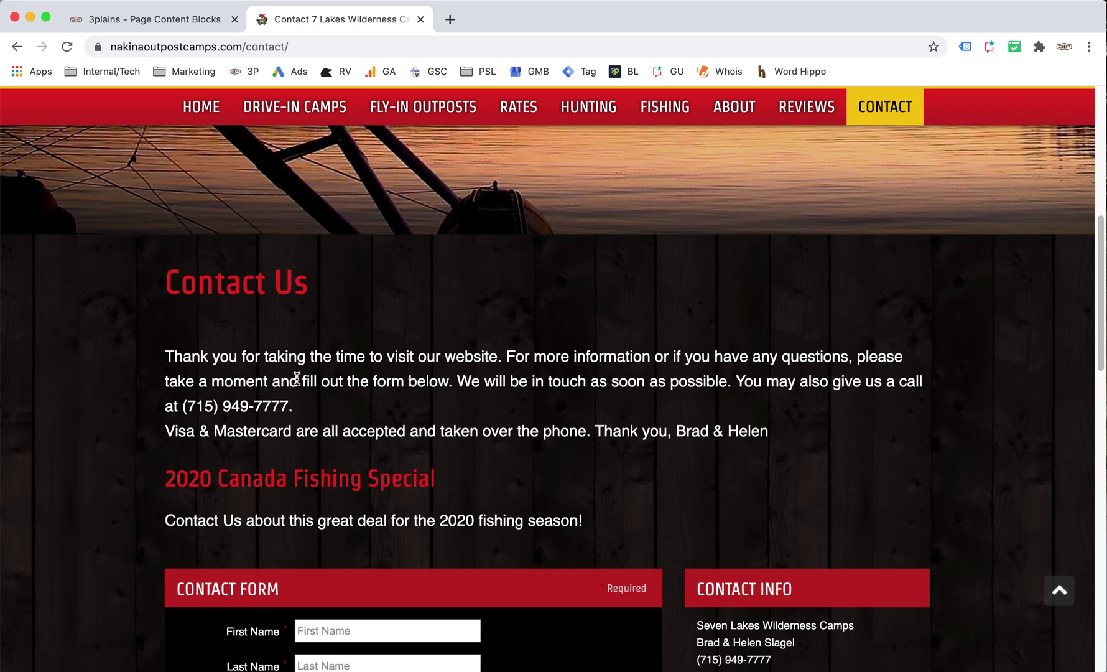
pyautogui.click(174, 22)
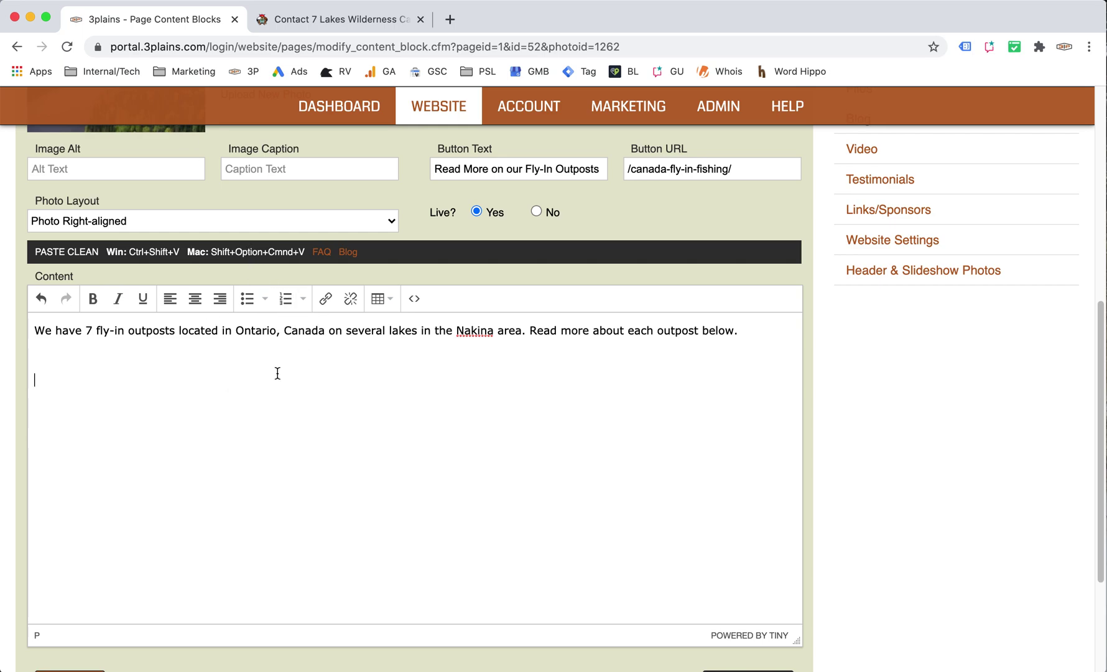
# Review the edited fly-in outposts block's photo, headline, button fields and content text
pyautogui.click(604, 376)
pyautogui.scroll(5, 605, 375)
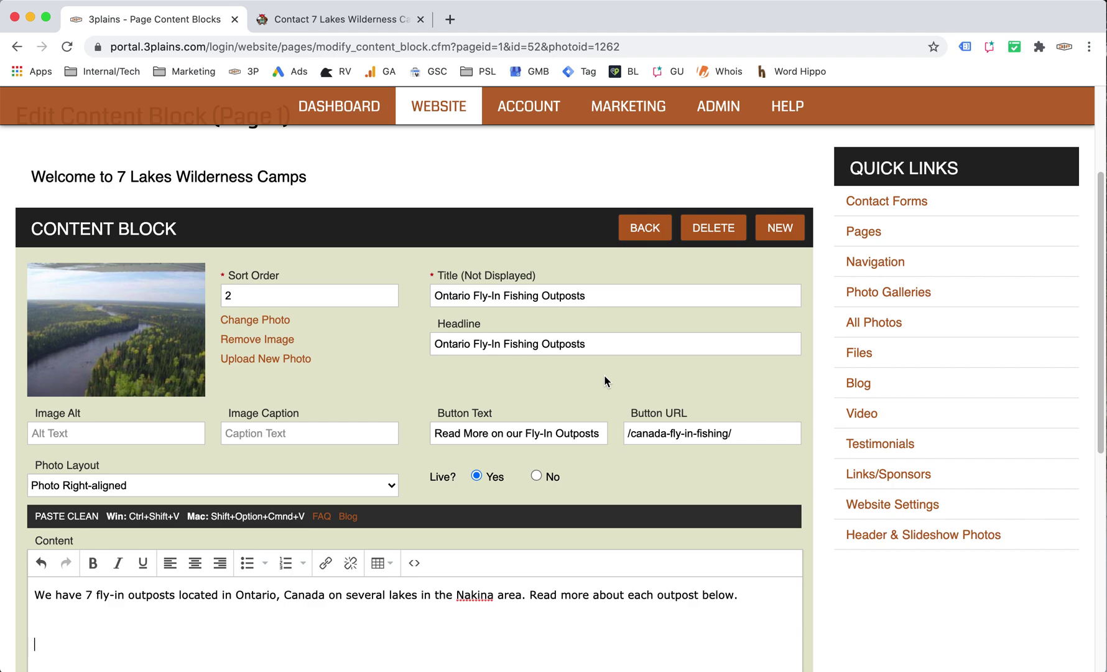
pyautogui.scroll(-3, 604, 374)
pyautogui.scroll(2, 603, 374)
pyautogui.scroll(2, 604, 378)
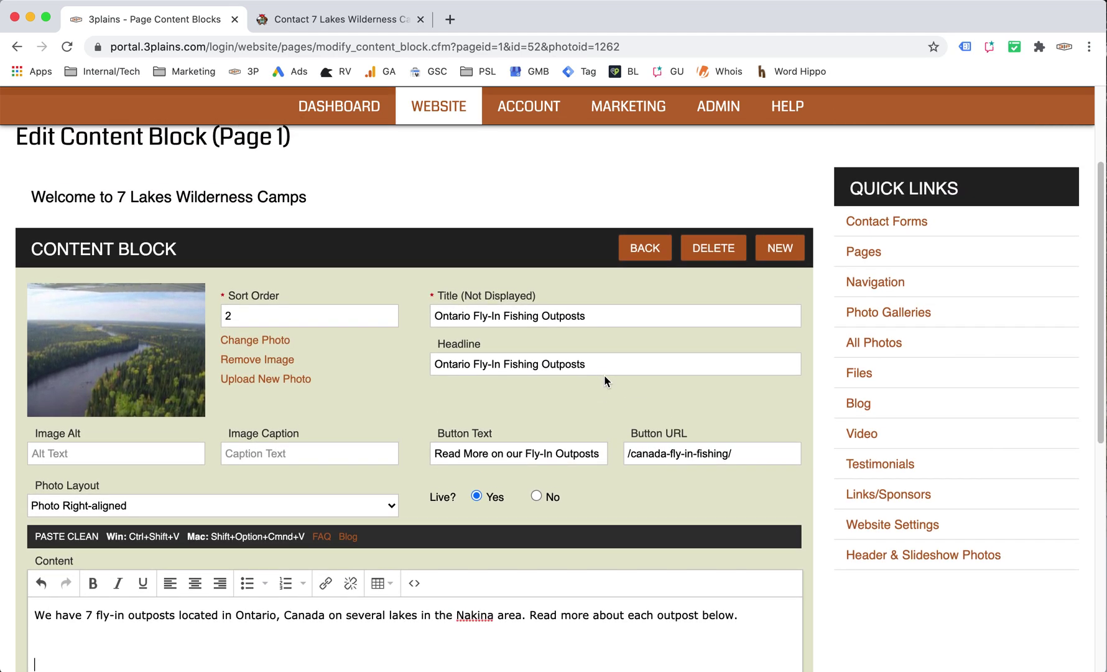
pyautogui.scroll(3, 603, 375)
pyautogui.scroll(-3, 604, 374)
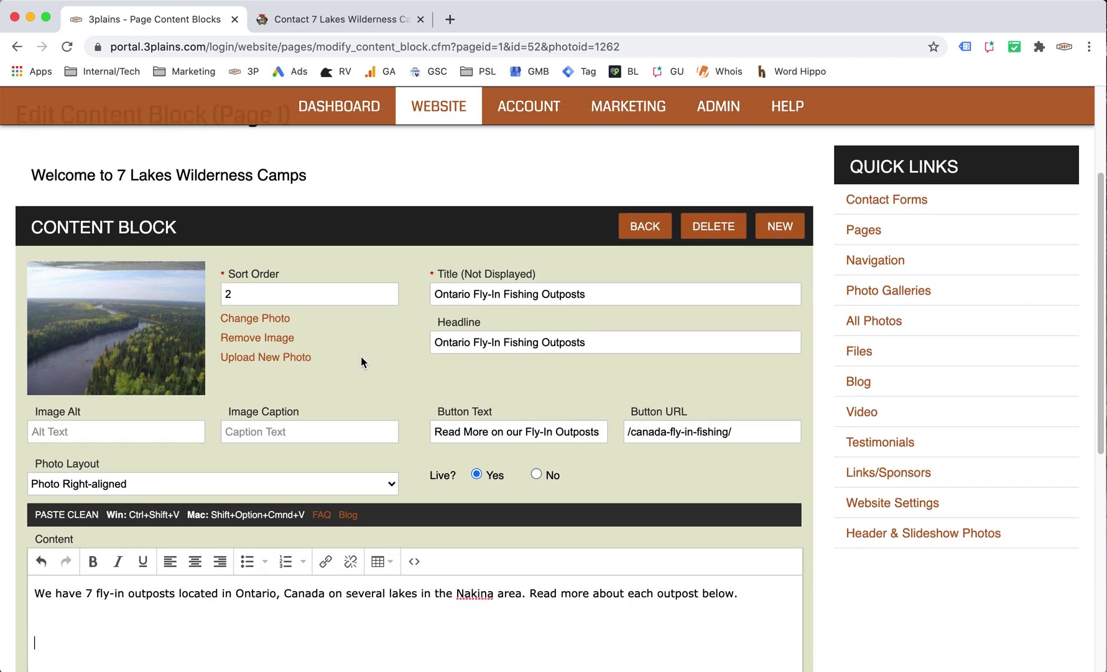
pyautogui.scroll(-1, 362, 358)
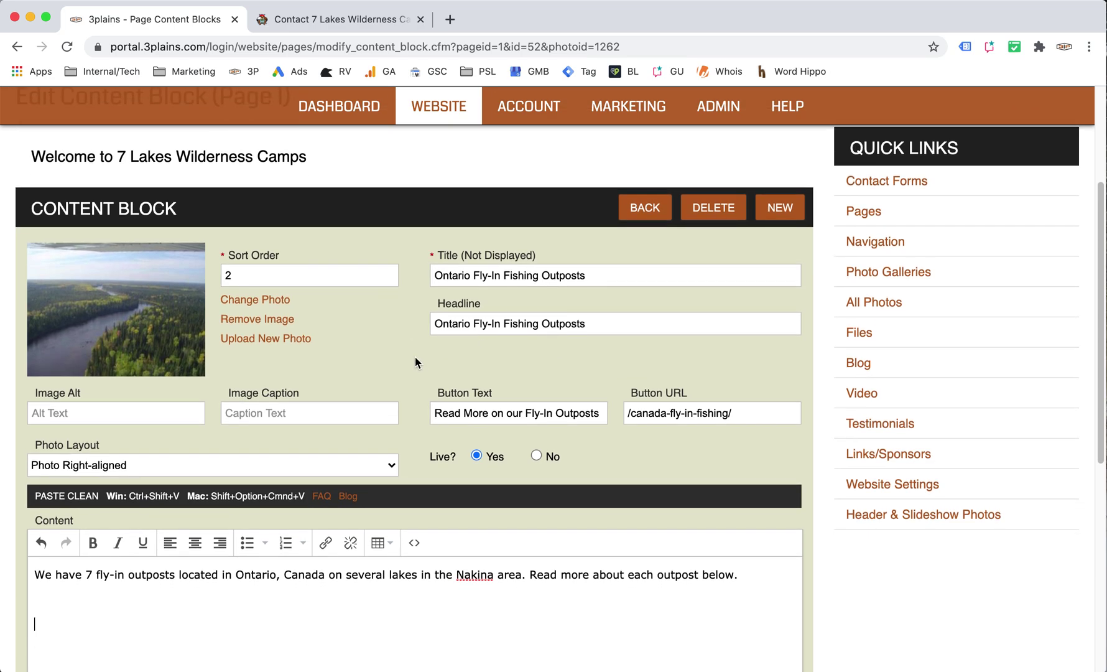